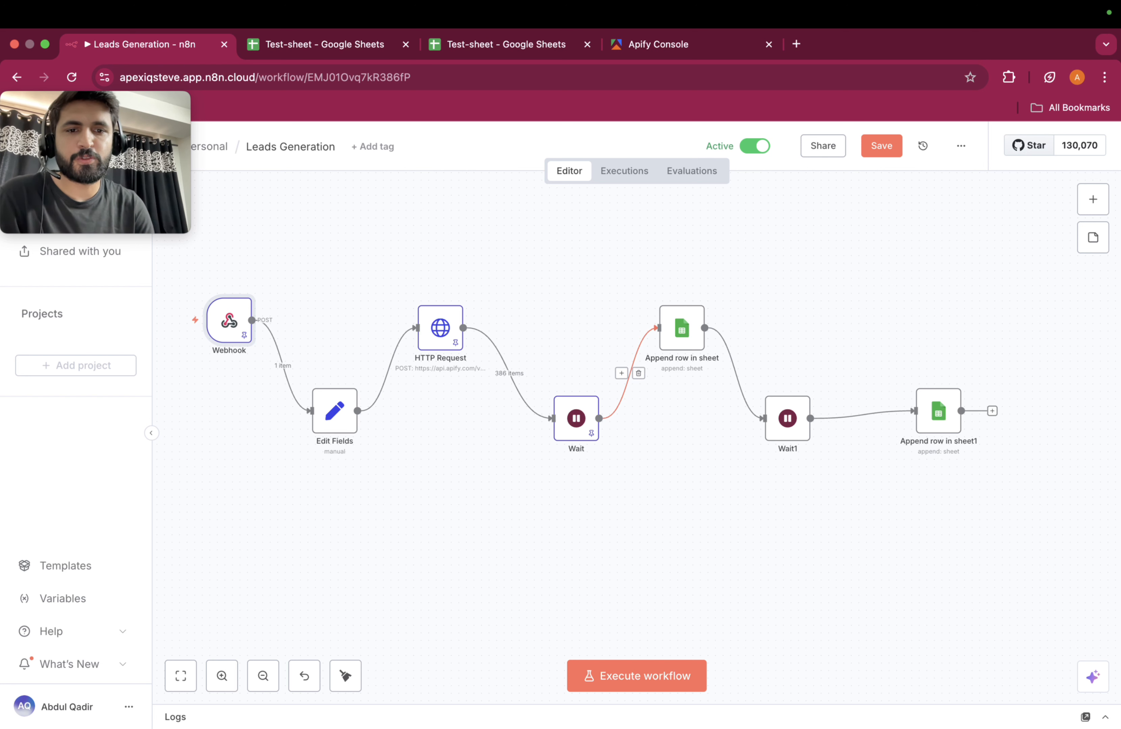
Step: Check the Webhook node's URLs, then show the second Test-sheet's empty leads tab with Start button
{"action": "left_click", "coordinate": [474, 502]}
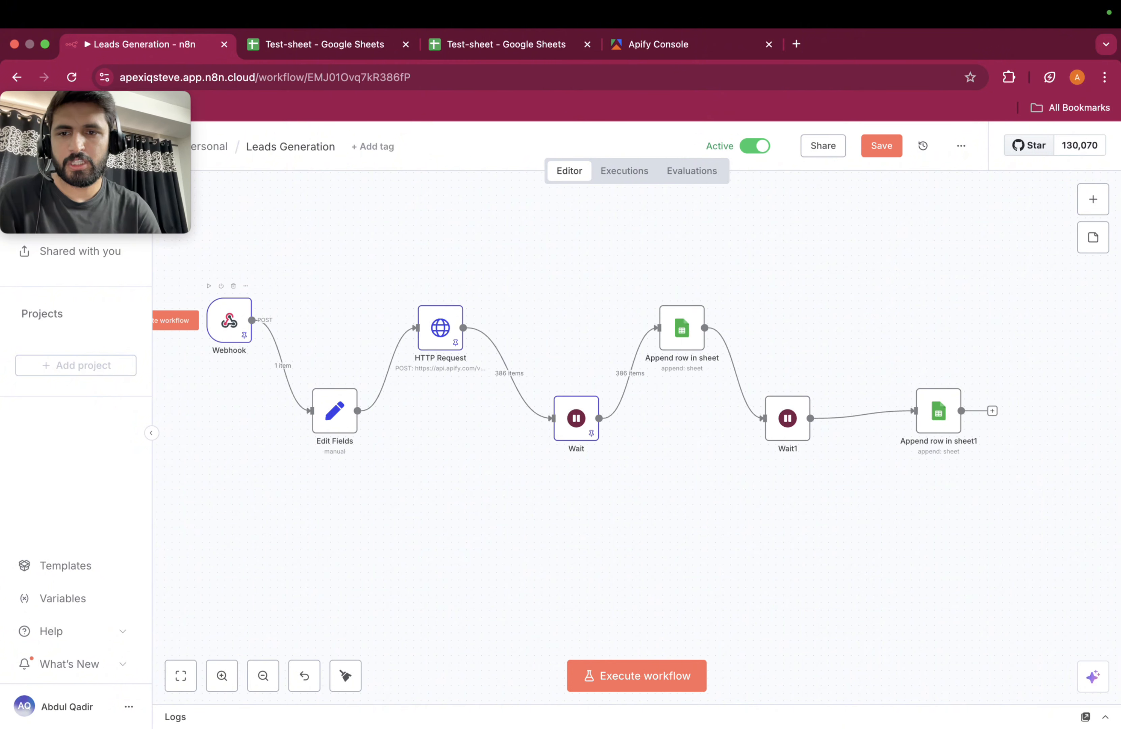
{"action": "double_click", "coordinate": [230, 320]}
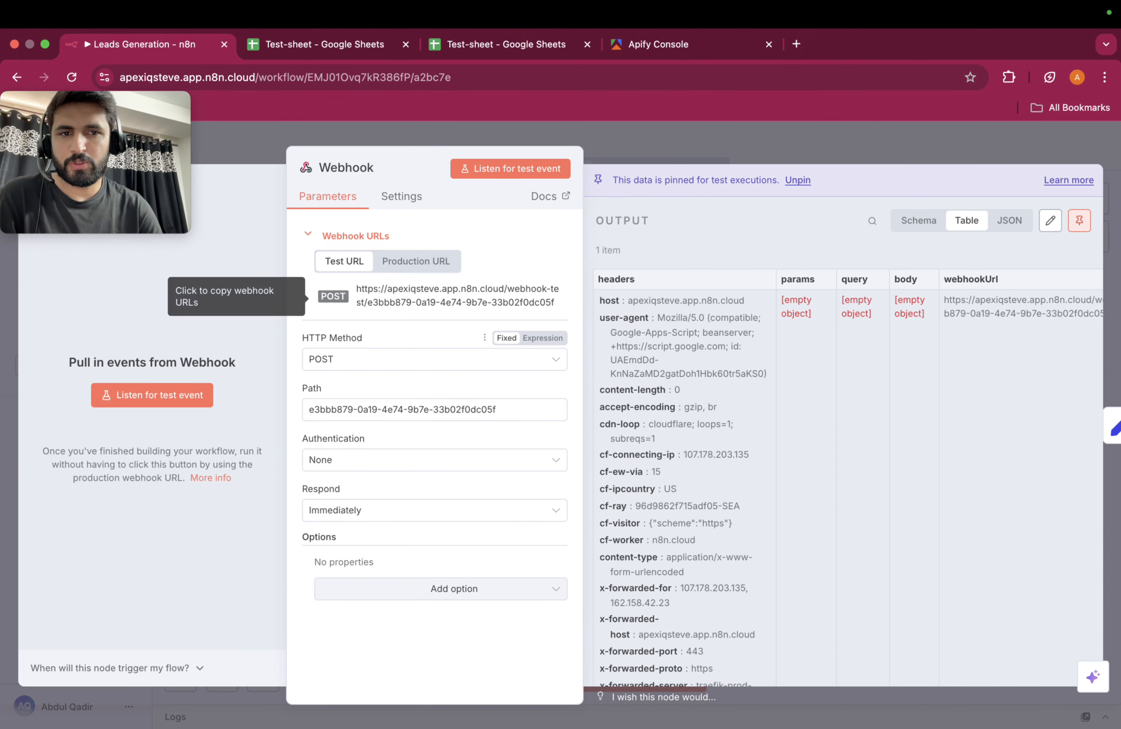
{"action": "key", "text": "Escape"}
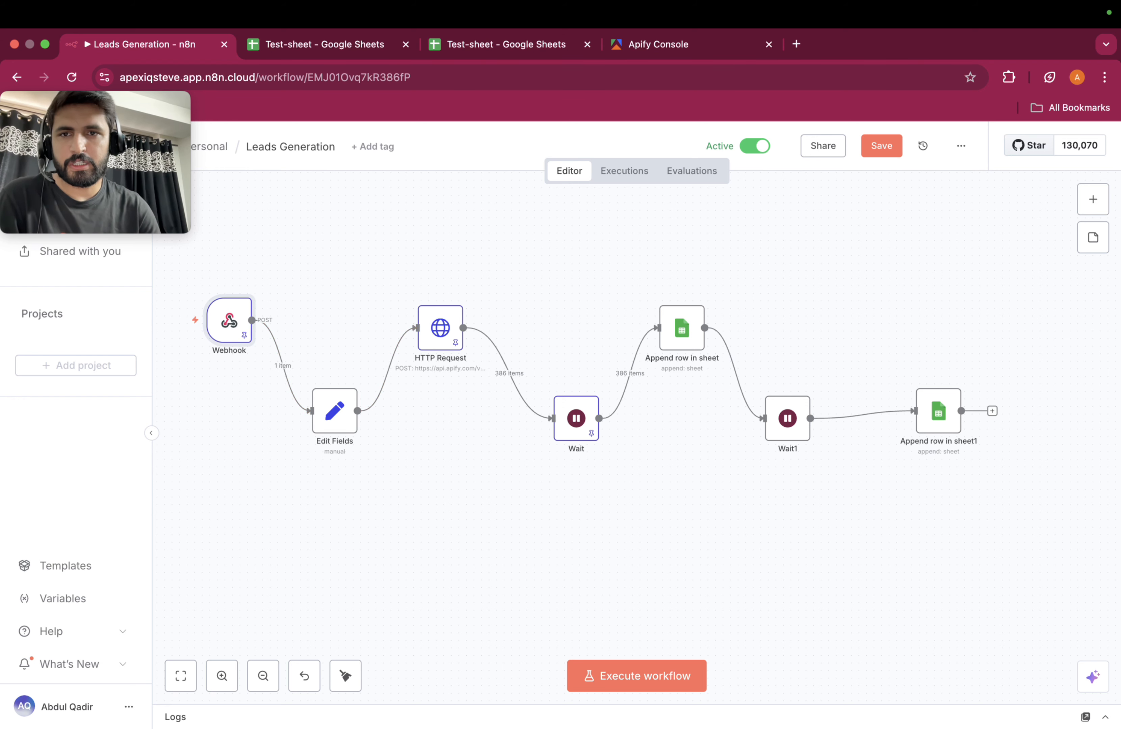
{"action": "left_click", "coordinate": [325, 44]}
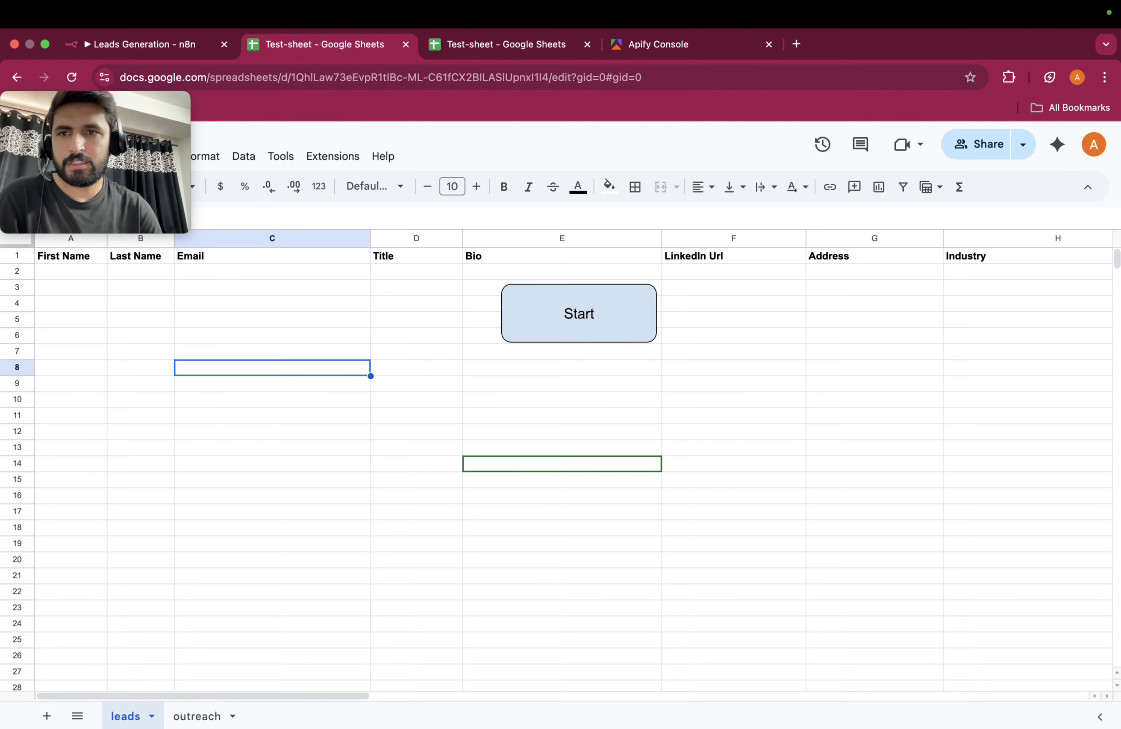
{"action": "left_click", "coordinate": [142, 44]}
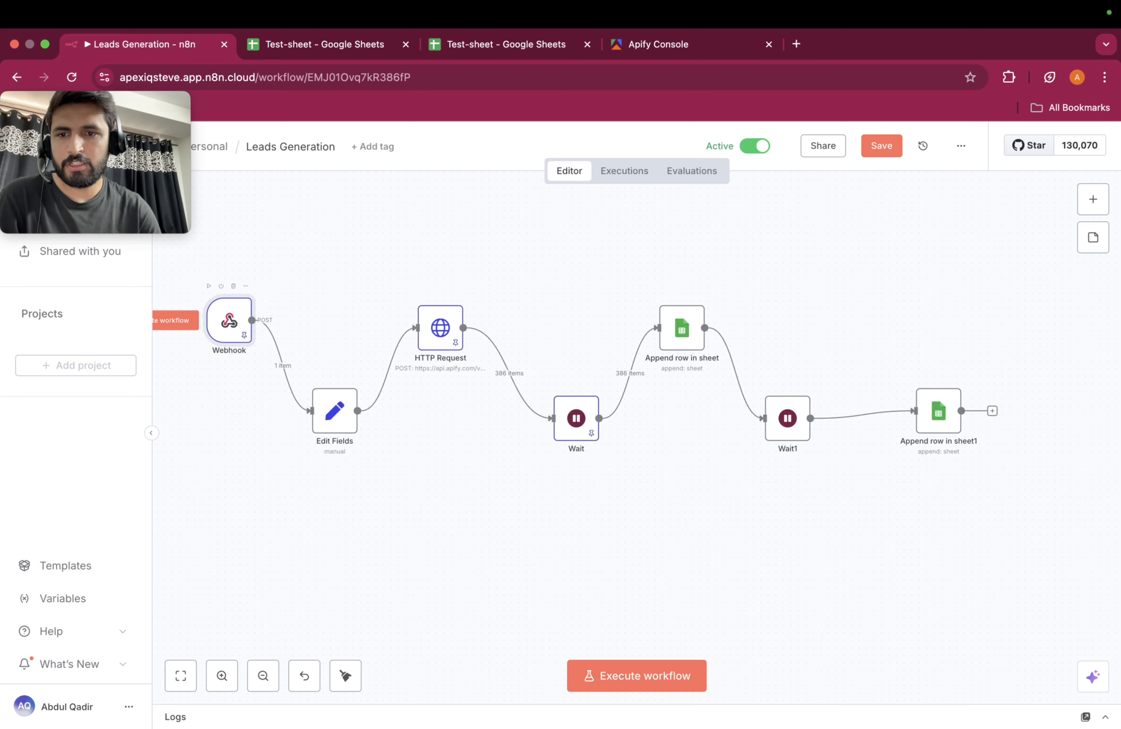
{"action": "double_click", "coordinate": [229, 321]}
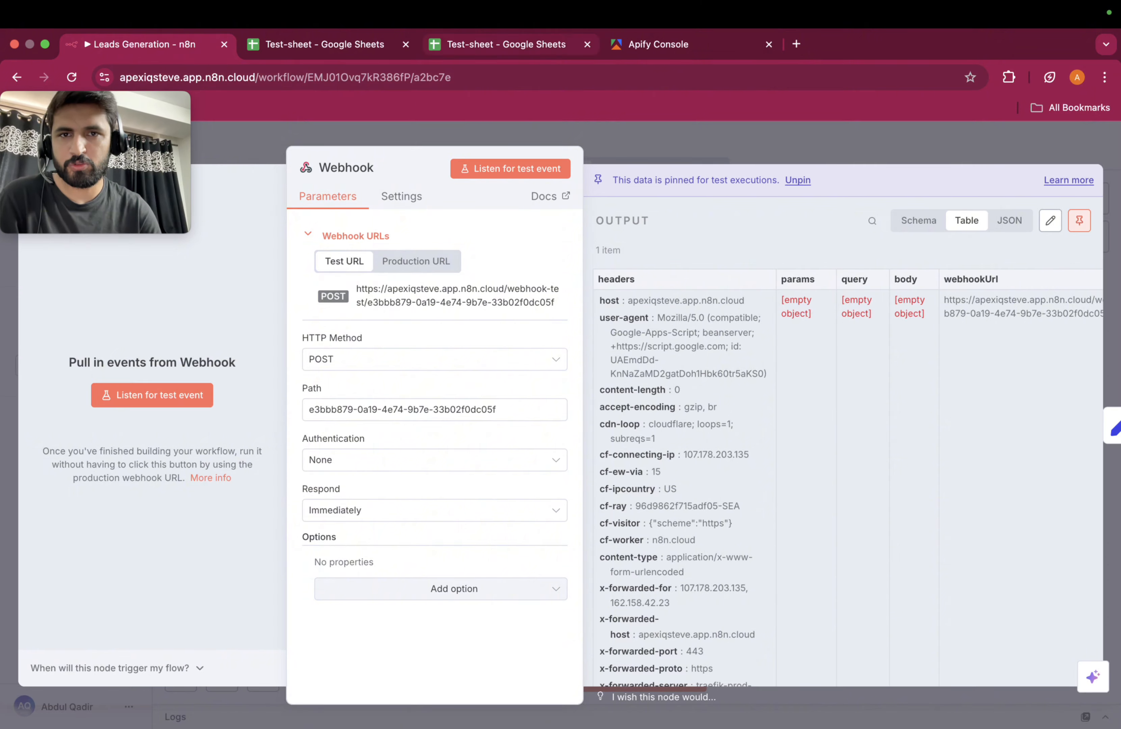
{"action": "left_click", "coordinate": [506, 45]}
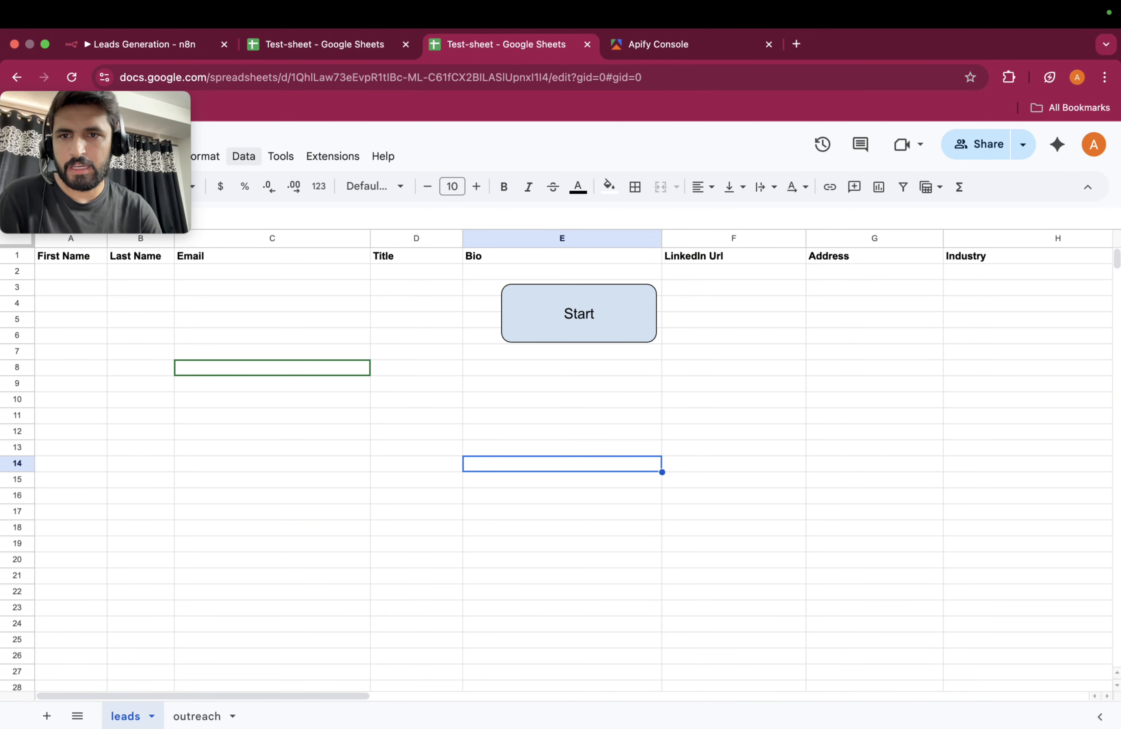
Step: Open the ButtonTrigger Apps Script project with startDataExtraction via Extensions > Apps Script
{"action": "left_click", "coordinate": [243, 157]}
{"action": "left_click", "coordinate": [332, 157]}
{"action": "left_click", "coordinate": [333, 156]}
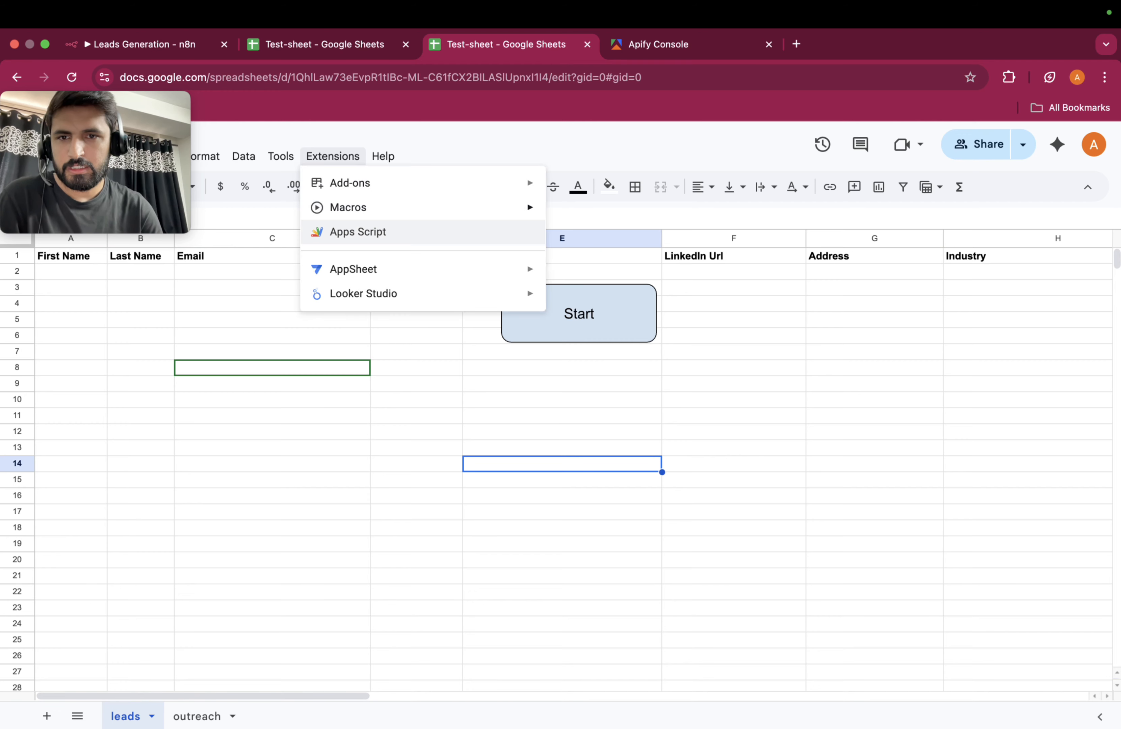
{"action": "left_click", "coordinate": [358, 231]}
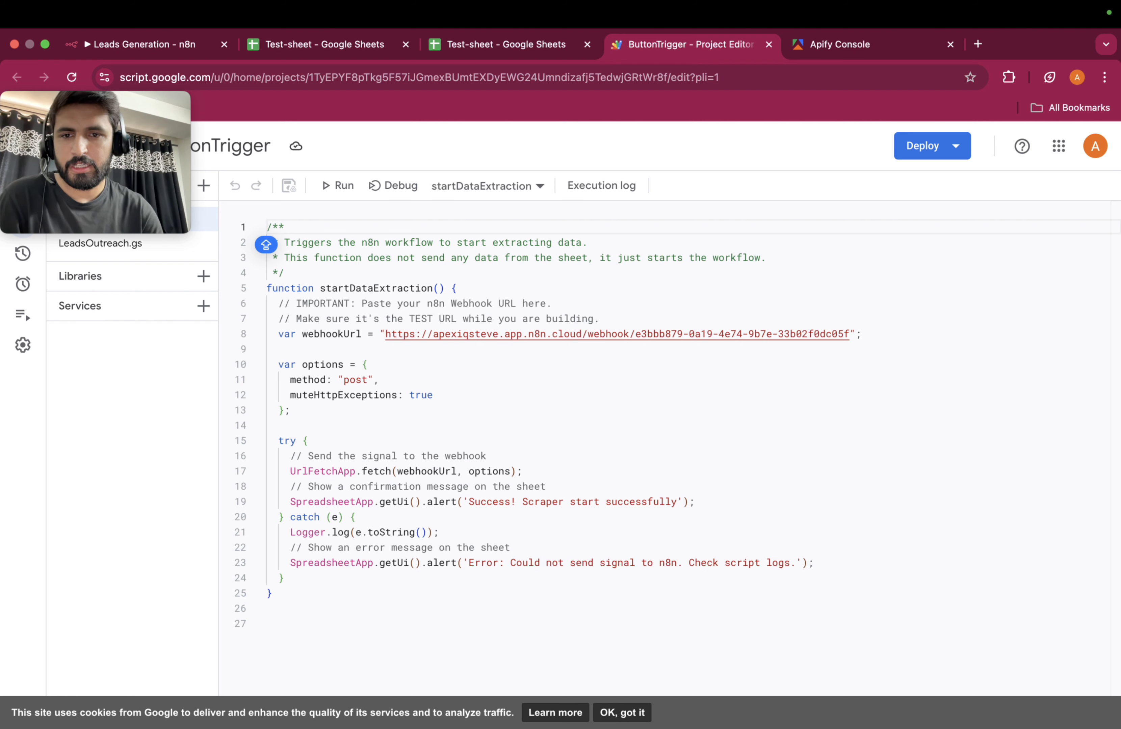
Step: Save the ButtonTrigger script with its n8n webhook URL and return to the Leads Generation workflow
{"action": "left_click", "coordinate": [385, 334]}
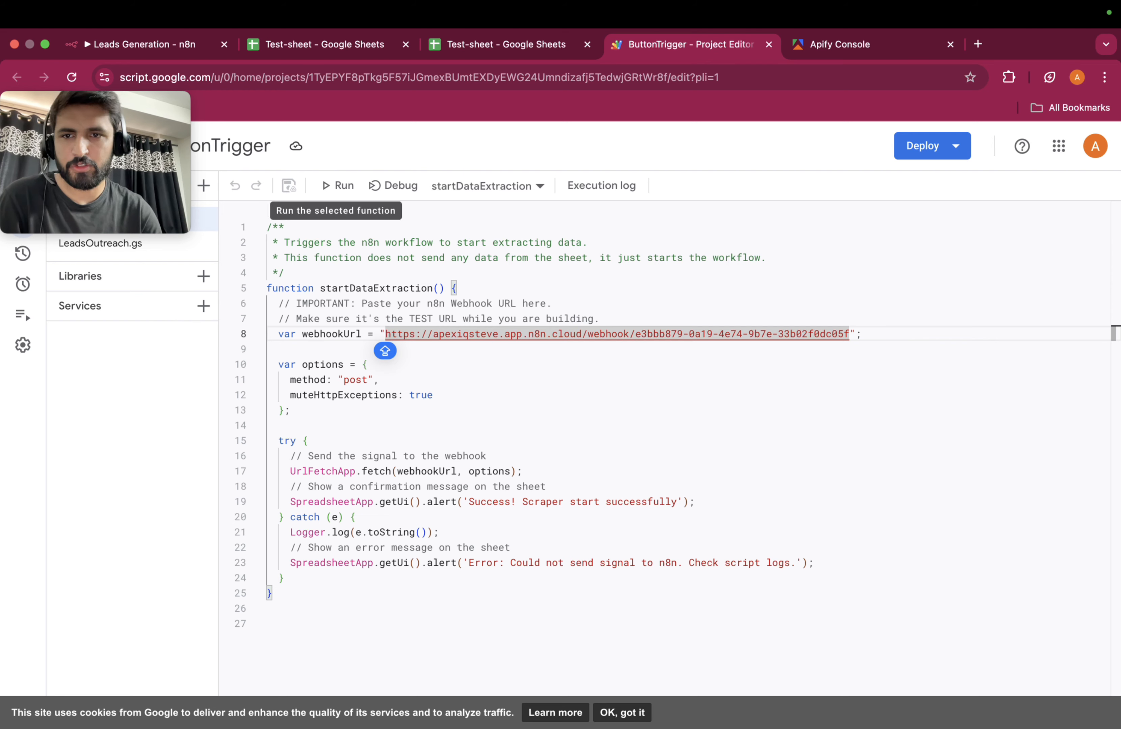
{"action": "key", "text": "super+s"}
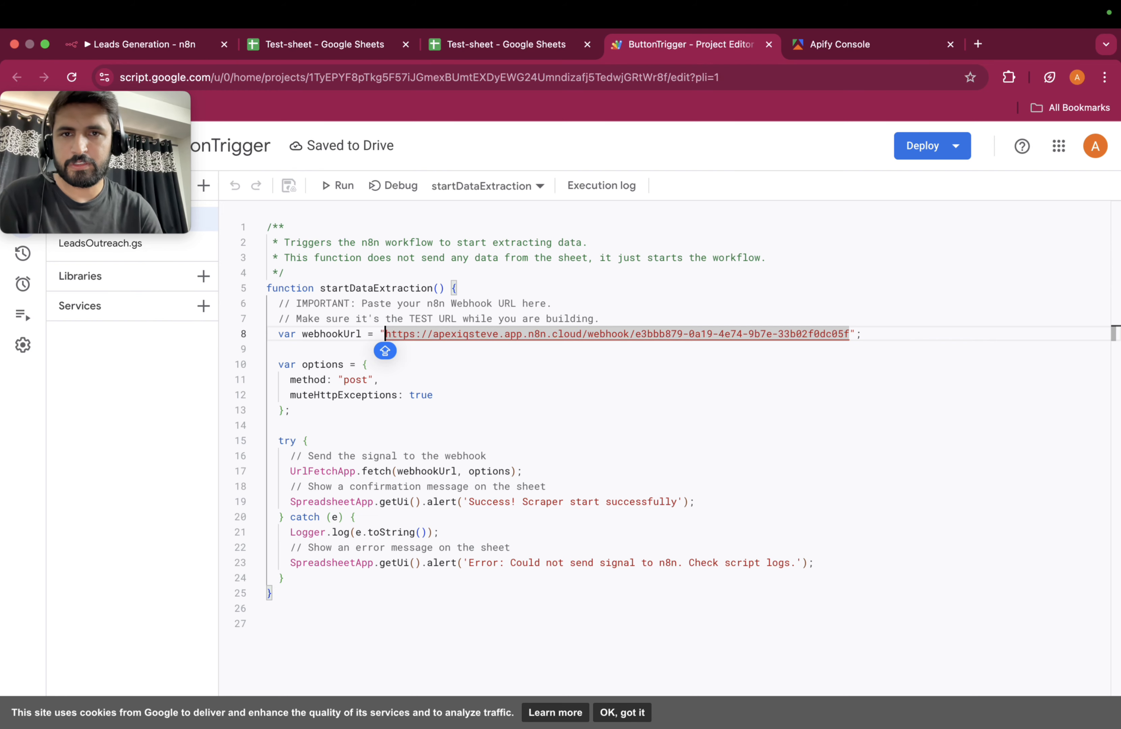
{"action": "key", "text": "ctrl+shift+Tab"}
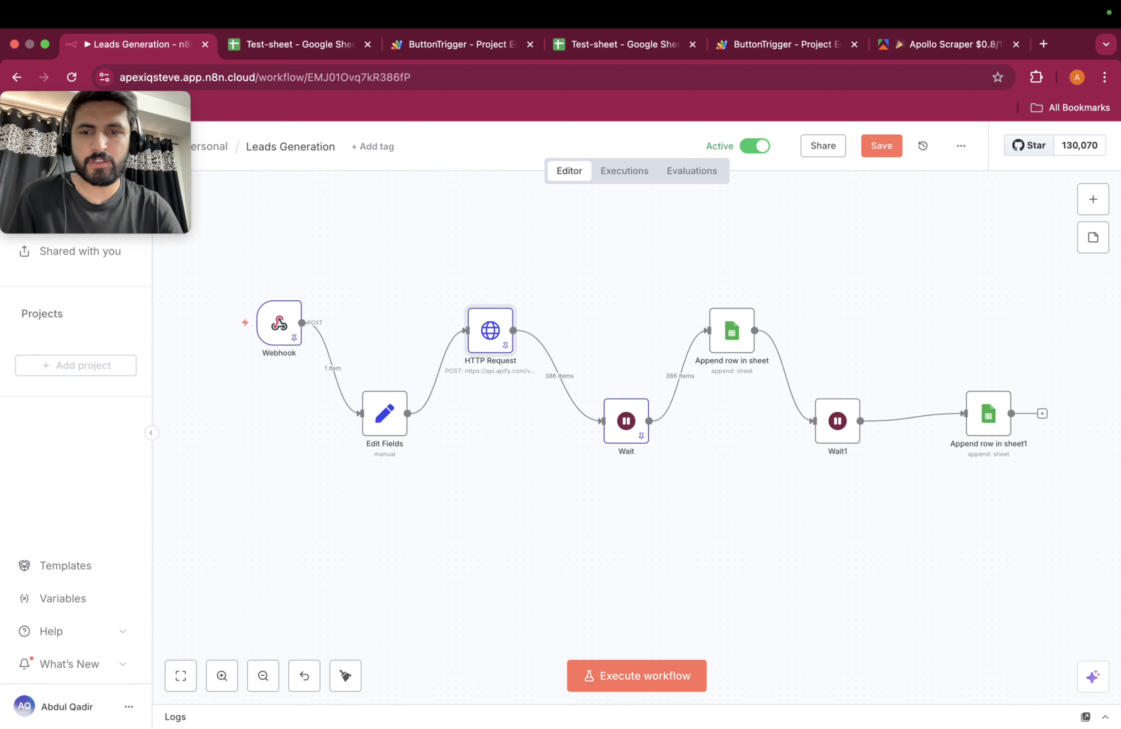
{"action": "double_click", "coordinate": [385, 413]}
{"action": "scroll", "coordinate": [568, 474], "scroll_direction": "down", "scroll_amount": 1}
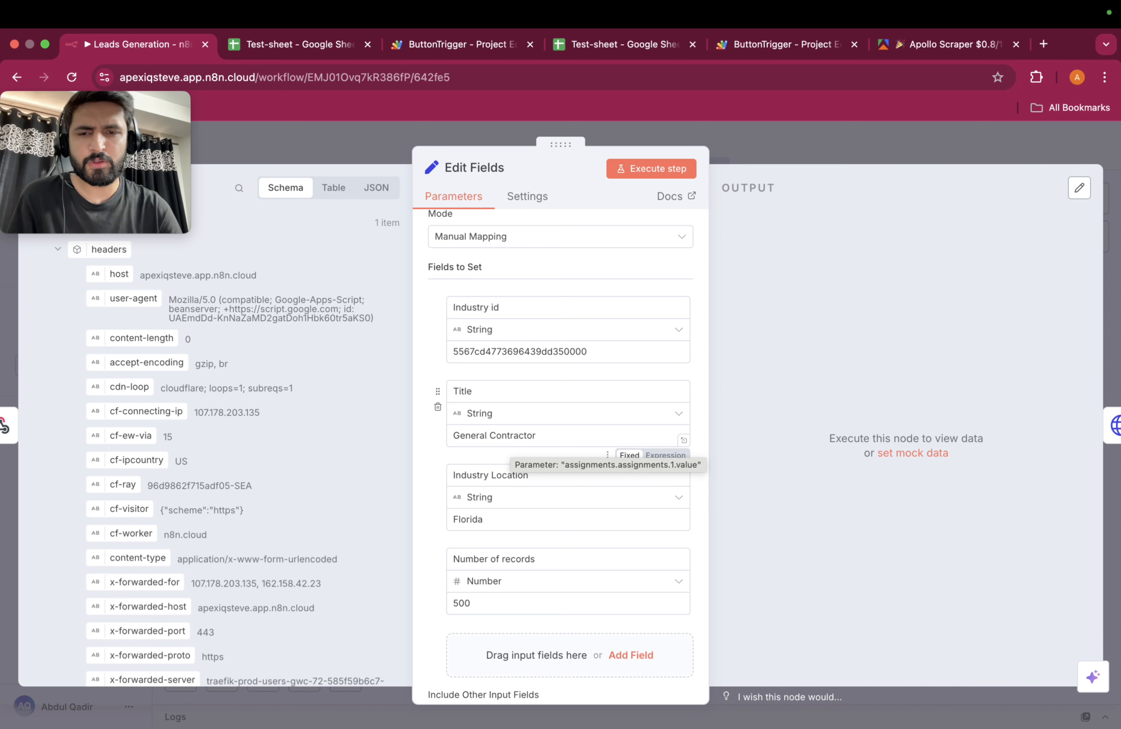
{"action": "scroll", "coordinate": [511, 441], "scroll_direction": "down", "scroll_amount": 1}
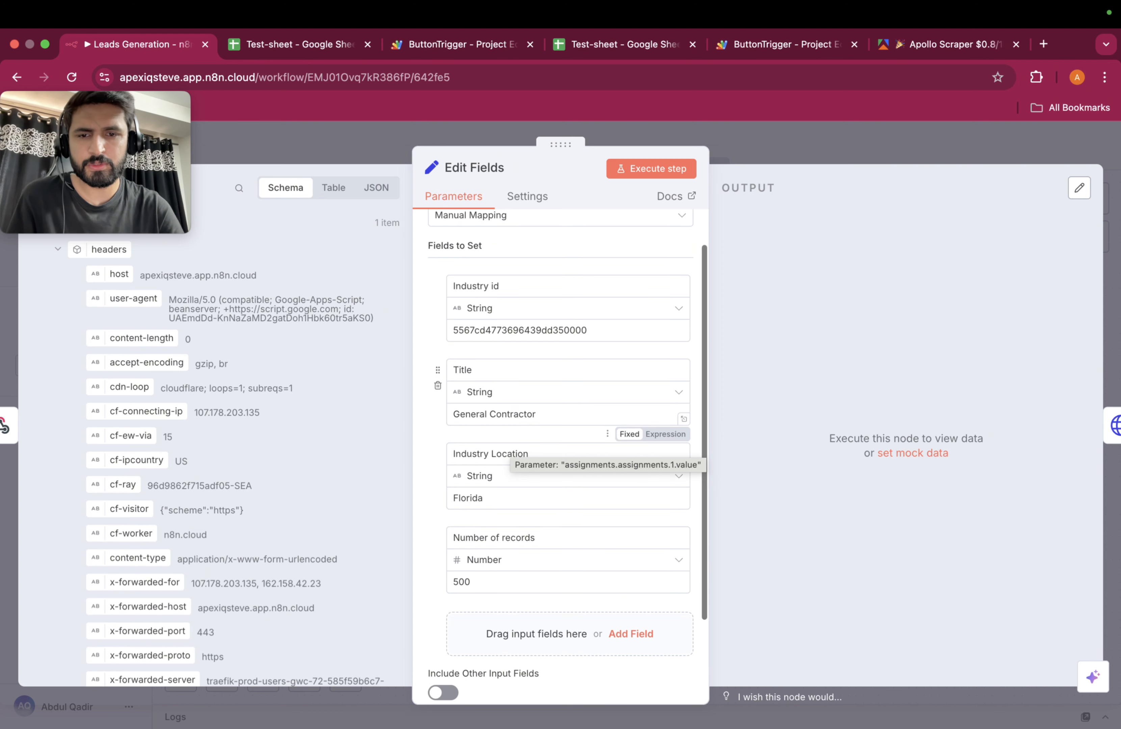
{"action": "left_click", "coordinate": [513, 498]}
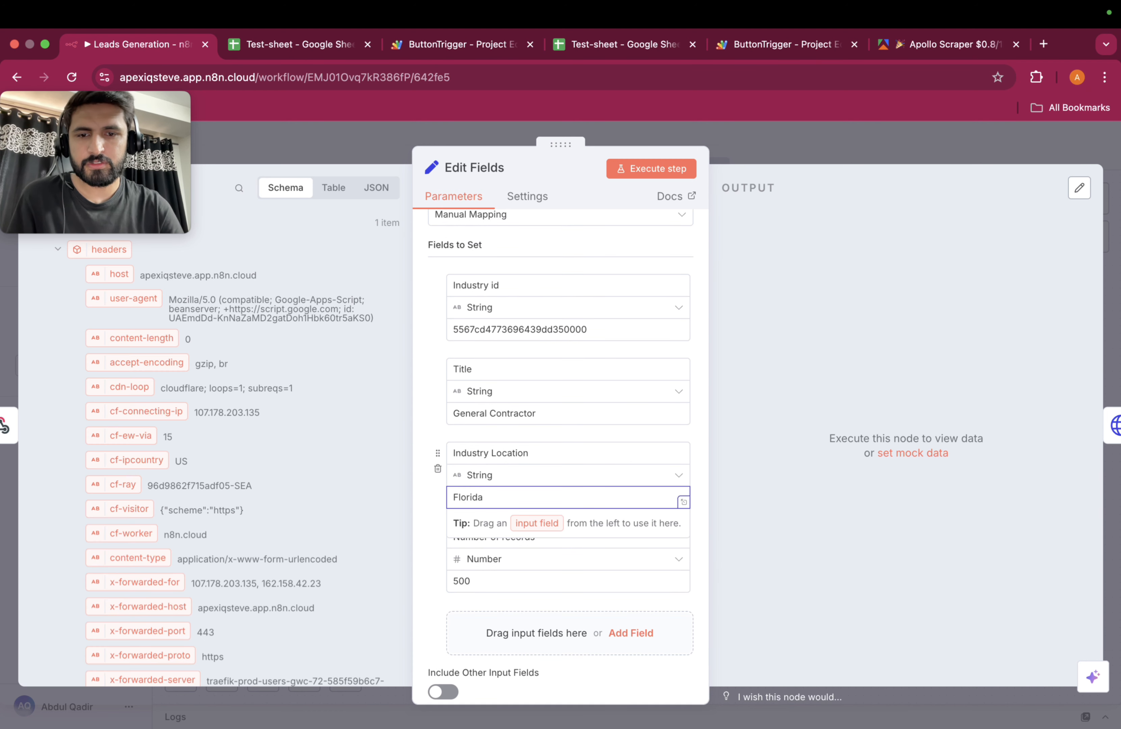
{"action": "scroll", "coordinate": [681, 501], "scroll_direction": "down", "scroll_amount": 1}
{"action": "left_click", "coordinate": [567, 503]}
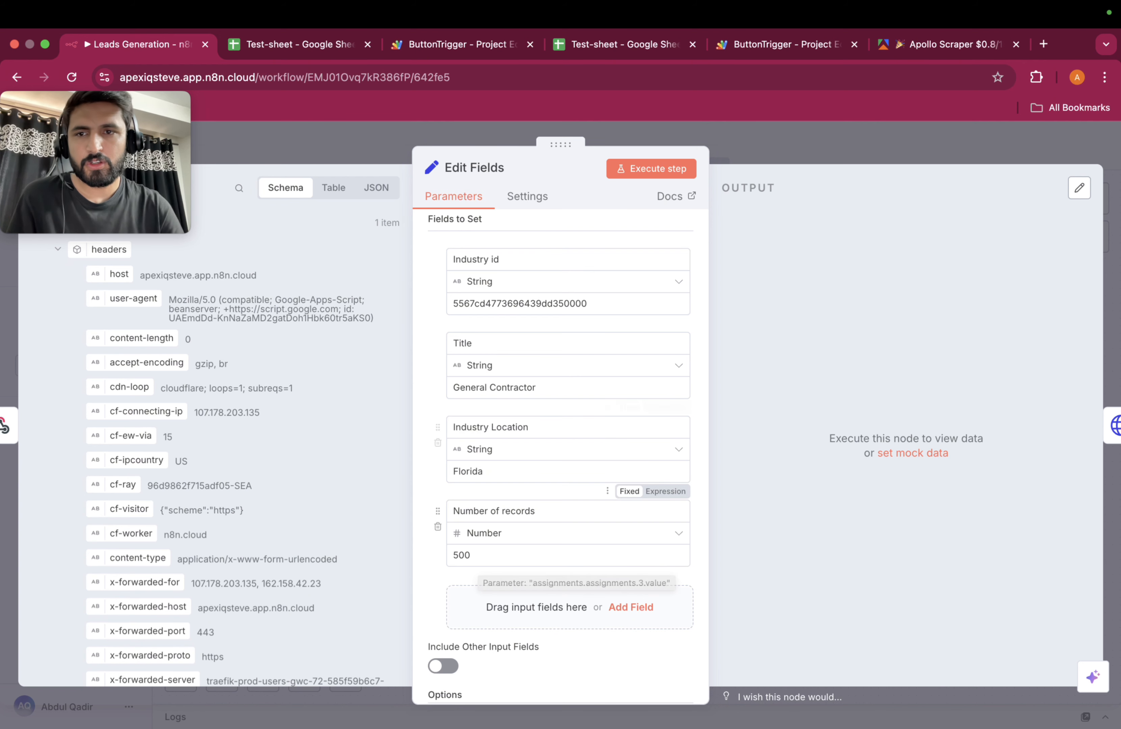
{"action": "key", "text": "Escape"}
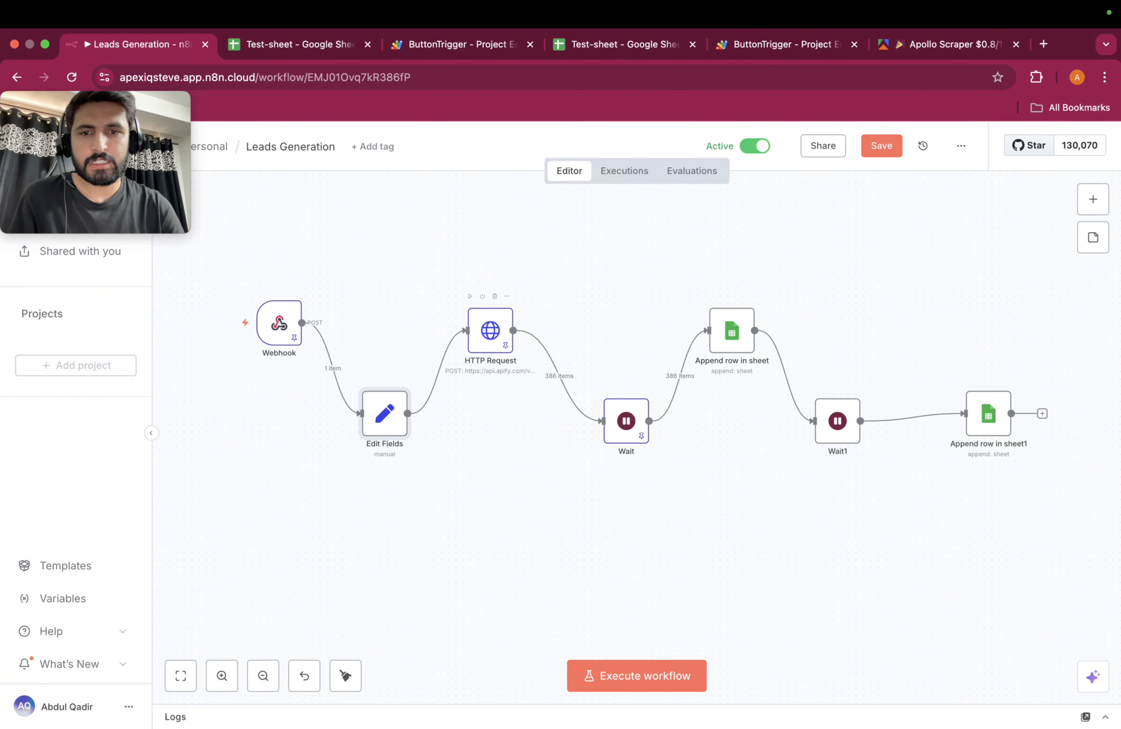
Step: Open the HTTP Request node and compare it with the Apify Apollo Scraper actor page
{"action": "double_click", "coordinate": [489, 331]}
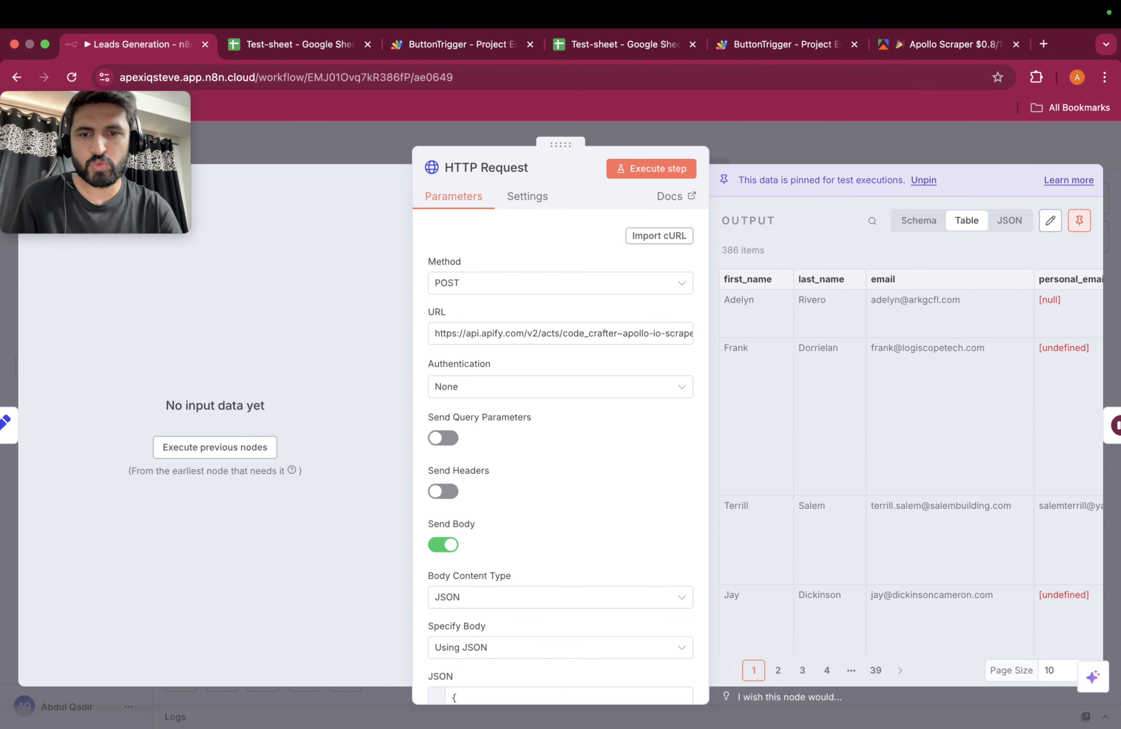
{"action": "scroll", "coordinate": [560, 333], "scroll_direction": "right", "scroll_amount": 4}
{"action": "scroll", "coordinate": [560, 333], "scroll_direction": "left", "scroll_amount": 4}
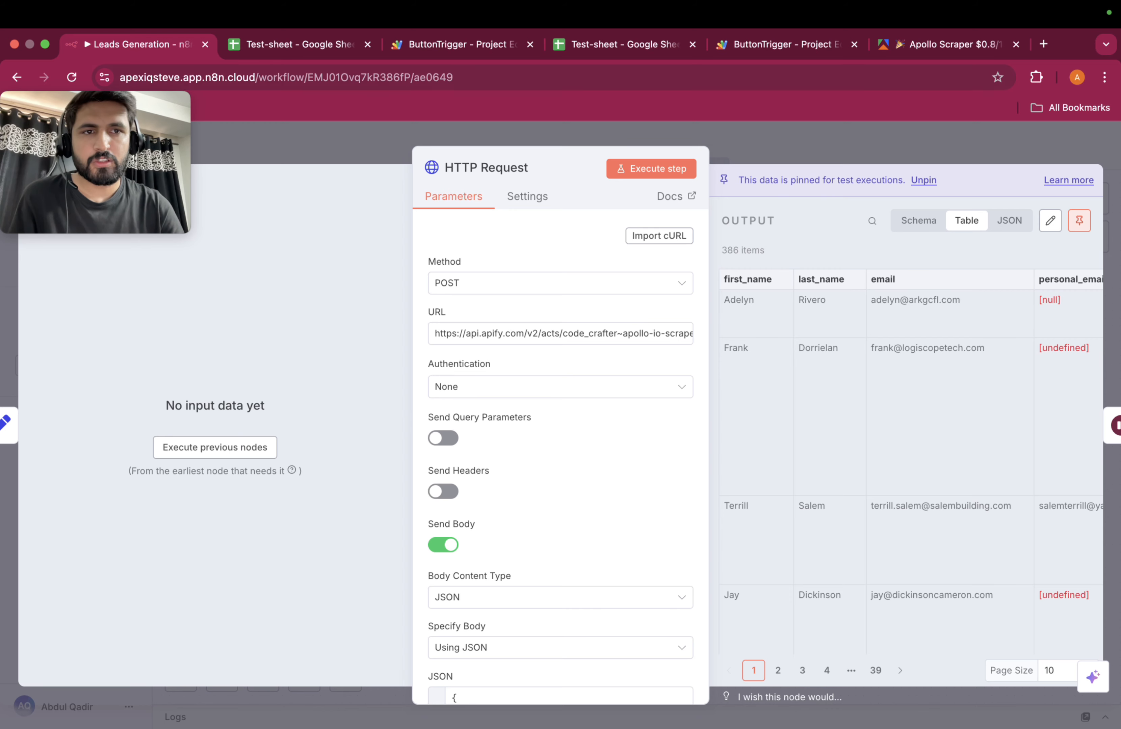
{"action": "left_click", "coordinate": [949, 44]}
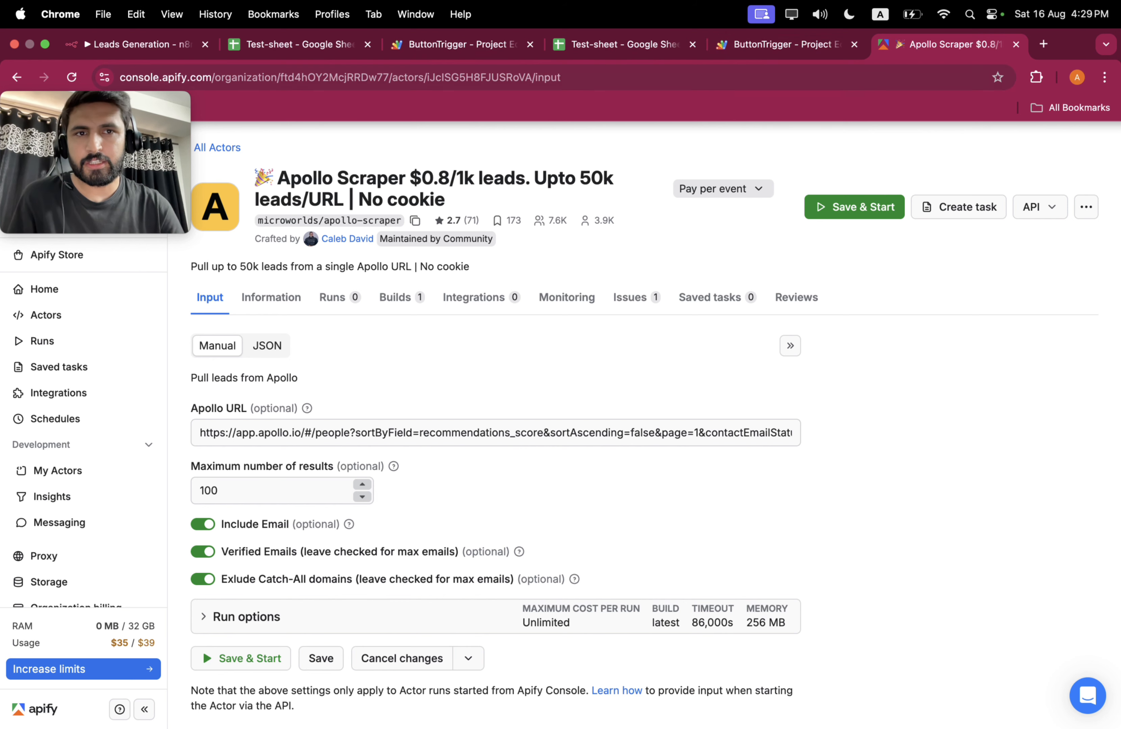
Step: Review the HTTP Request JSON body building the Apollo URL from Industry Location and Industry id
{"action": "left_click", "coordinate": [138, 44]}
{"action": "scroll", "coordinate": [558, 506], "scroll_direction": "down", "scroll_amount": 5}
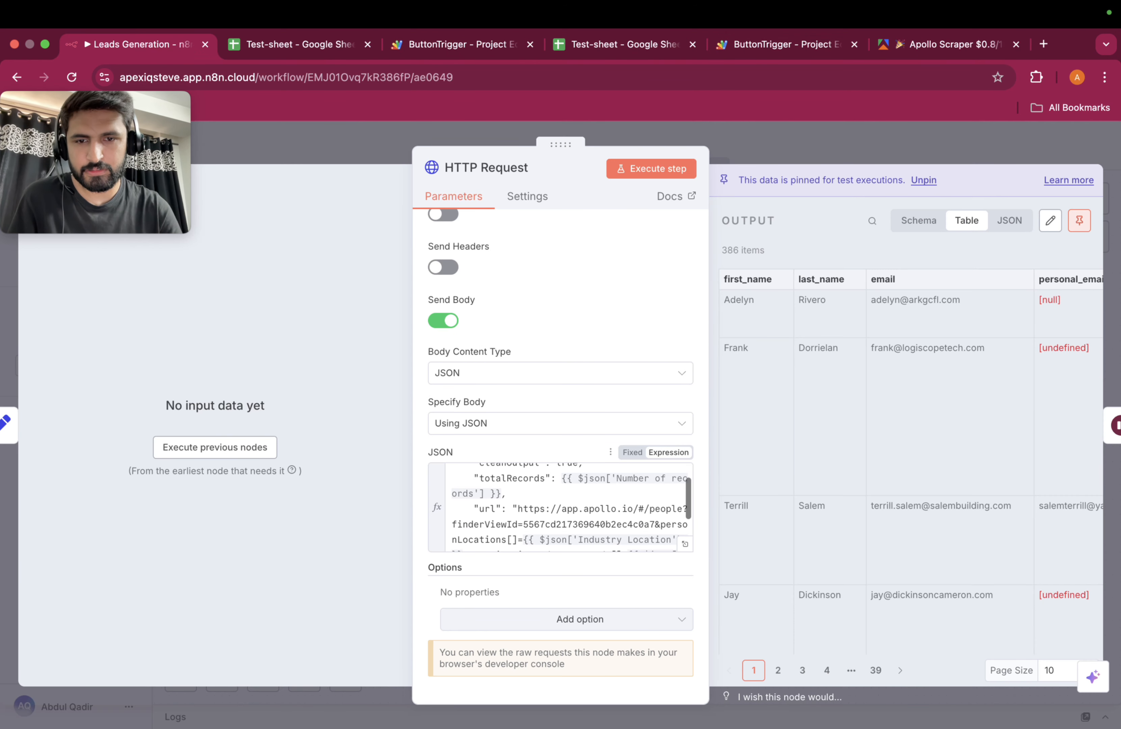
{"action": "scroll", "coordinate": [558, 507], "scroll_direction": "up", "scroll_amount": 1}
{"action": "scroll", "coordinate": [568, 509], "scroll_direction": "up", "scroll_amount": 1}
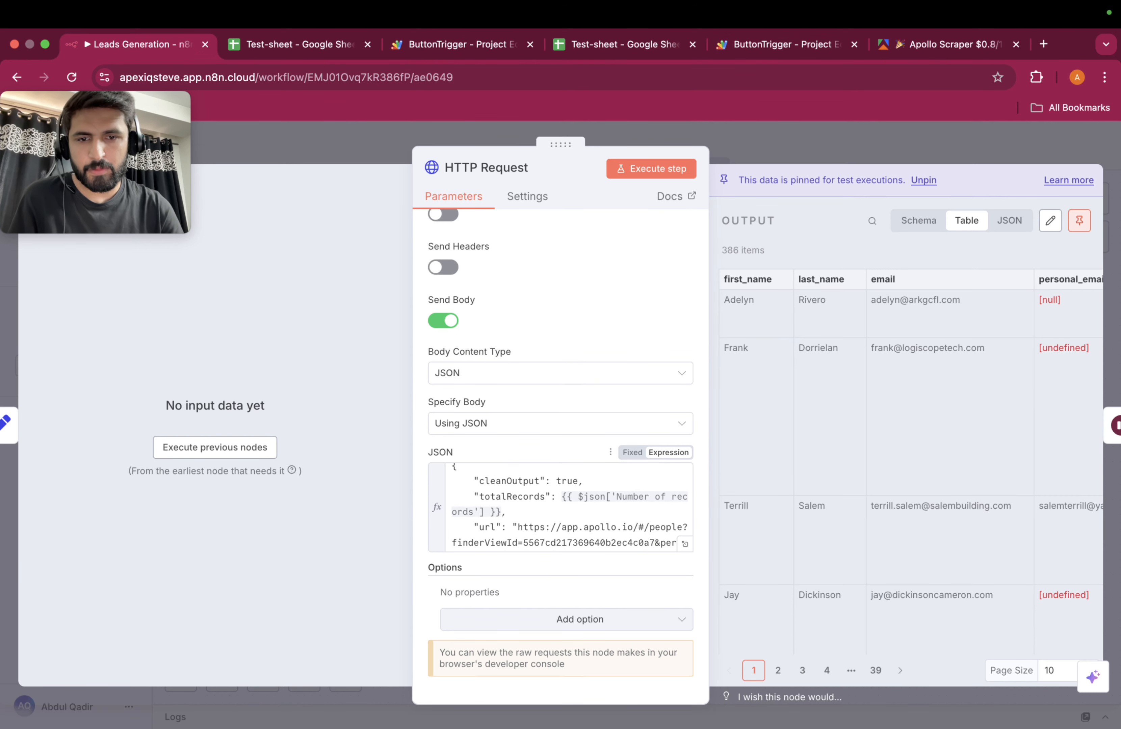
{"action": "scroll", "coordinate": [567, 509], "scroll_direction": "down", "scroll_amount": 2}
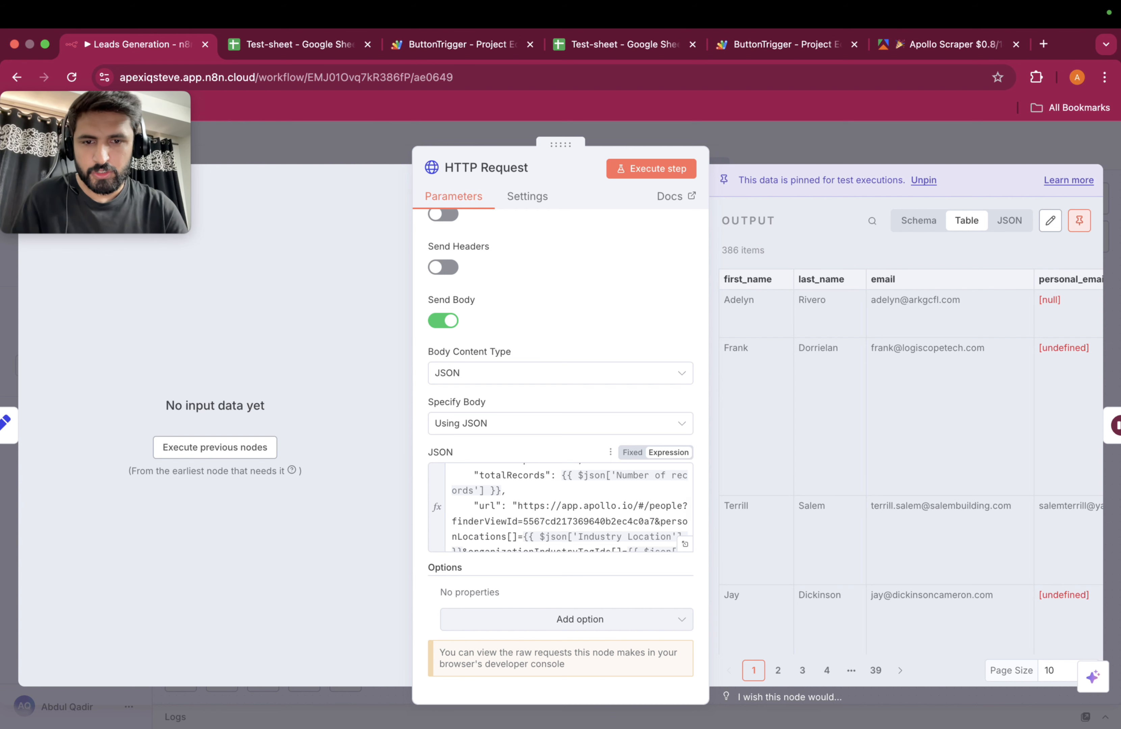
{"action": "scroll", "coordinate": [567, 509], "scroll_direction": "down", "scroll_amount": 3}
{"action": "scroll", "coordinate": [568, 509], "scroll_direction": "up", "scroll_amount": 1}
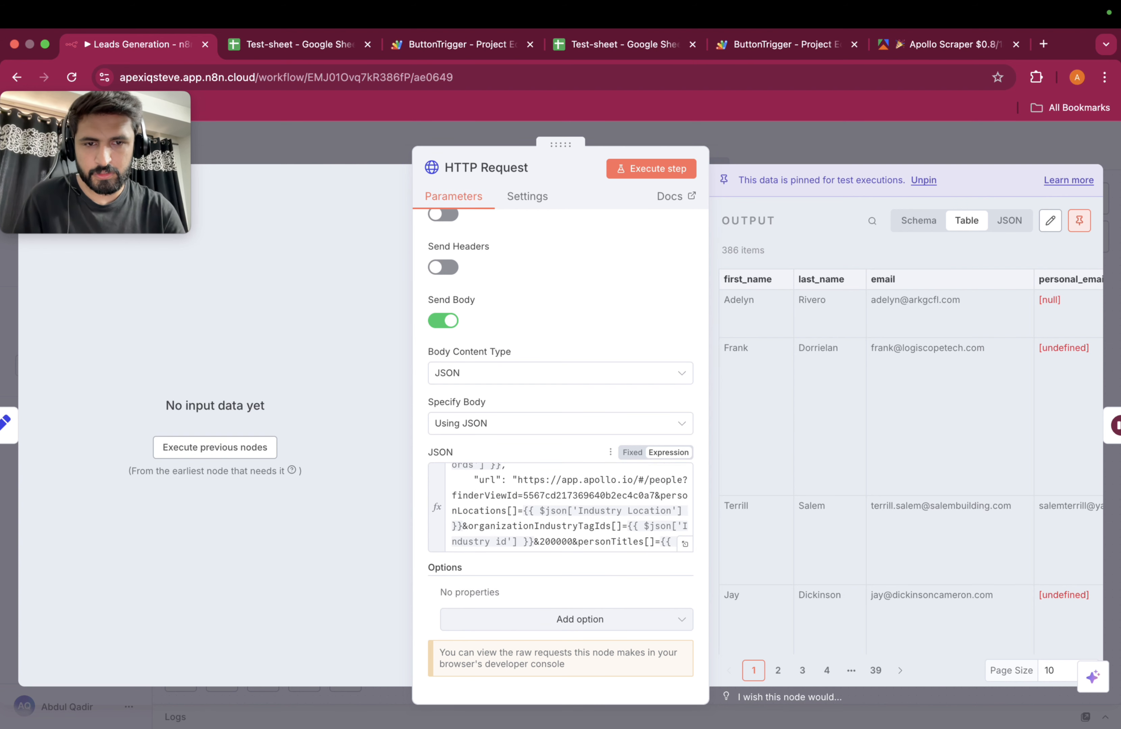
Step: Widen the HTTP Request panel to read the full JSON body, then close the node
{"action": "left_click_drag", "start_coordinate": [708, 478], "coordinate": [831, 478]}
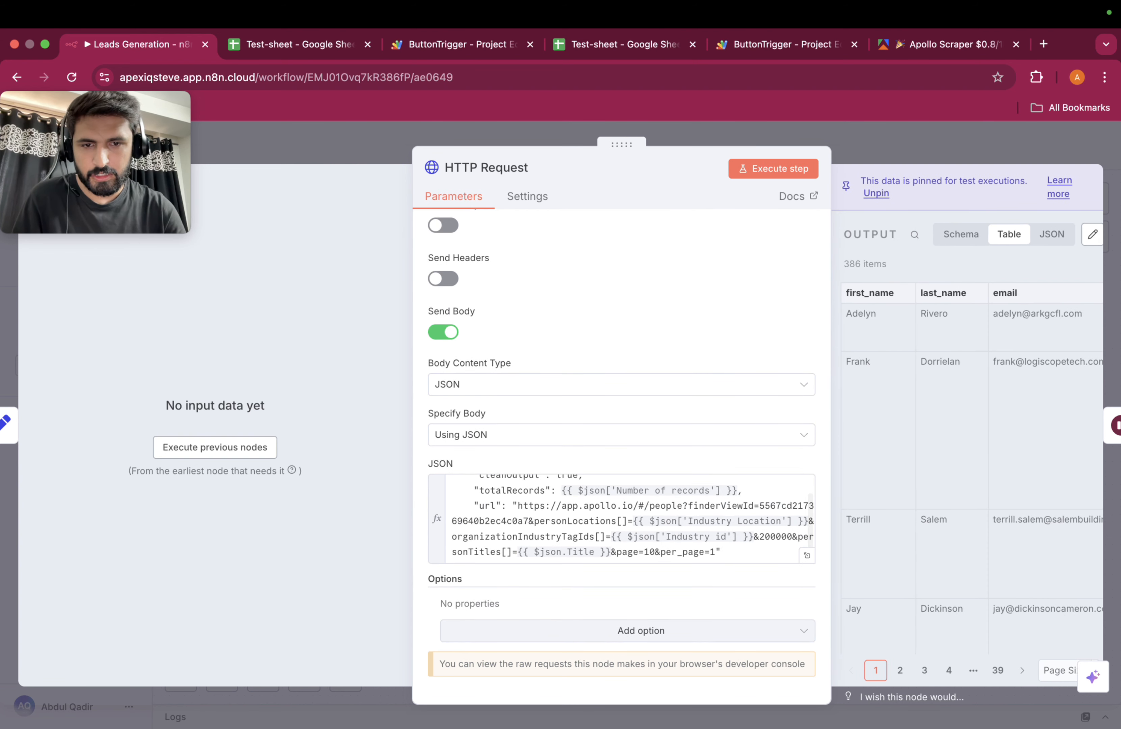
{"action": "scroll", "coordinate": [663, 514], "scroll_direction": "down", "scroll_amount": 1}
{"action": "scroll", "coordinate": [662, 514], "scroll_direction": "up", "scroll_amount": 2}
{"action": "scroll", "coordinate": [615, 518], "scroll_direction": "down", "scroll_amount": 2}
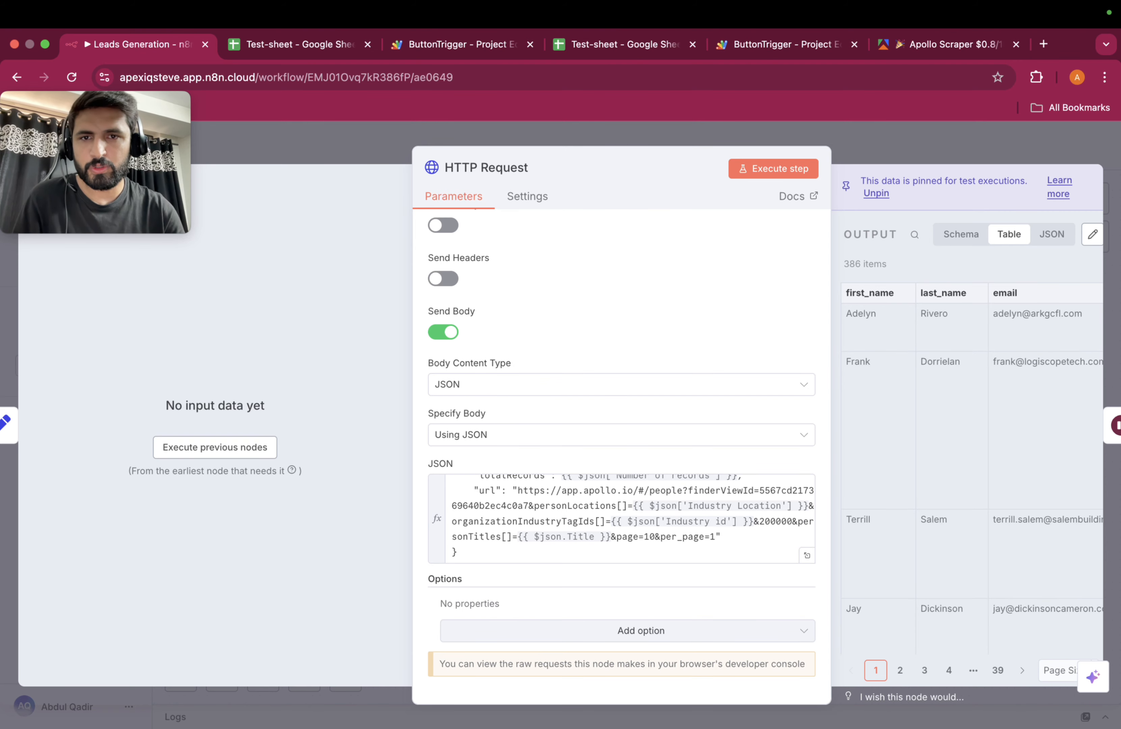
{"action": "key", "text": "Escape"}
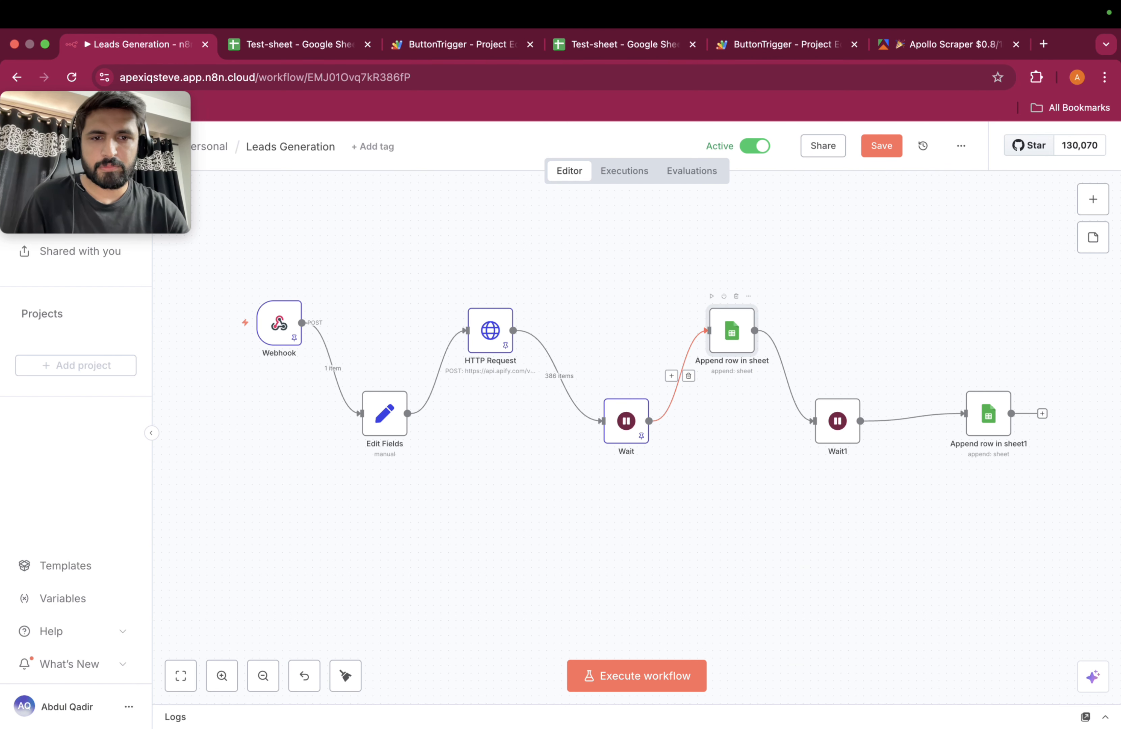
{"action": "double_click", "coordinate": [732, 331]}
{"action": "scroll", "coordinate": [629, 457], "scroll_direction": "down", "scroll_amount": 3}
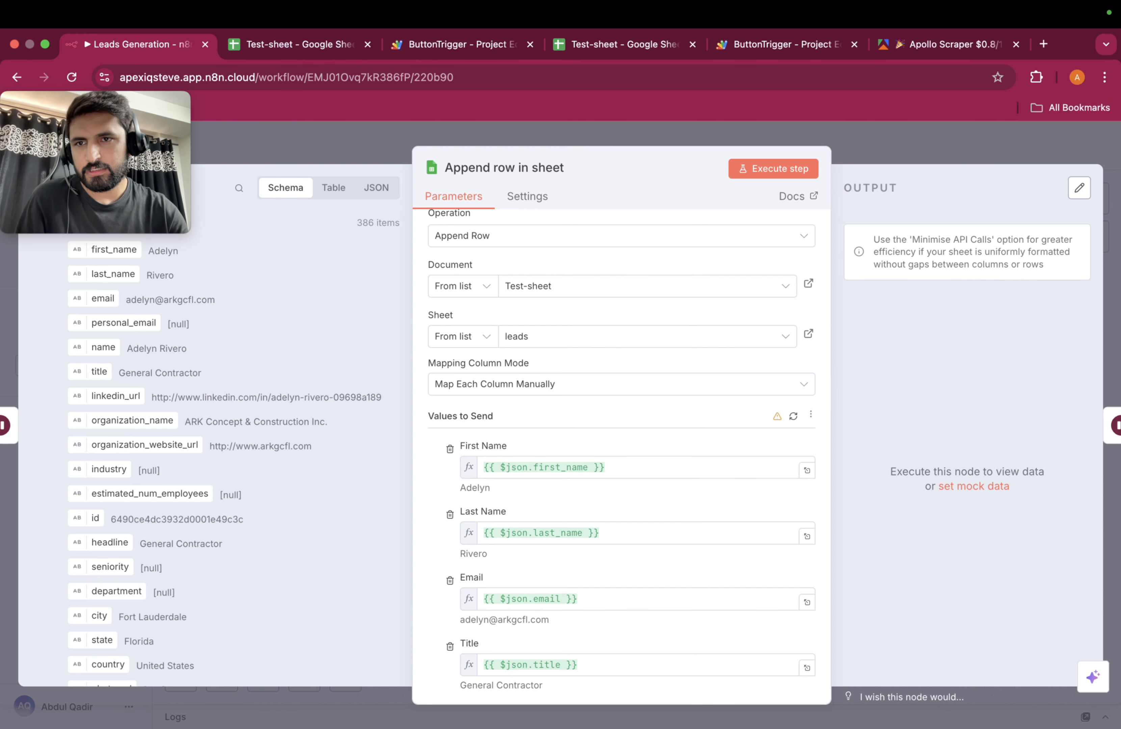
{"action": "scroll", "coordinate": [213, 426], "scroll_direction": "down", "scroll_amount": 3}
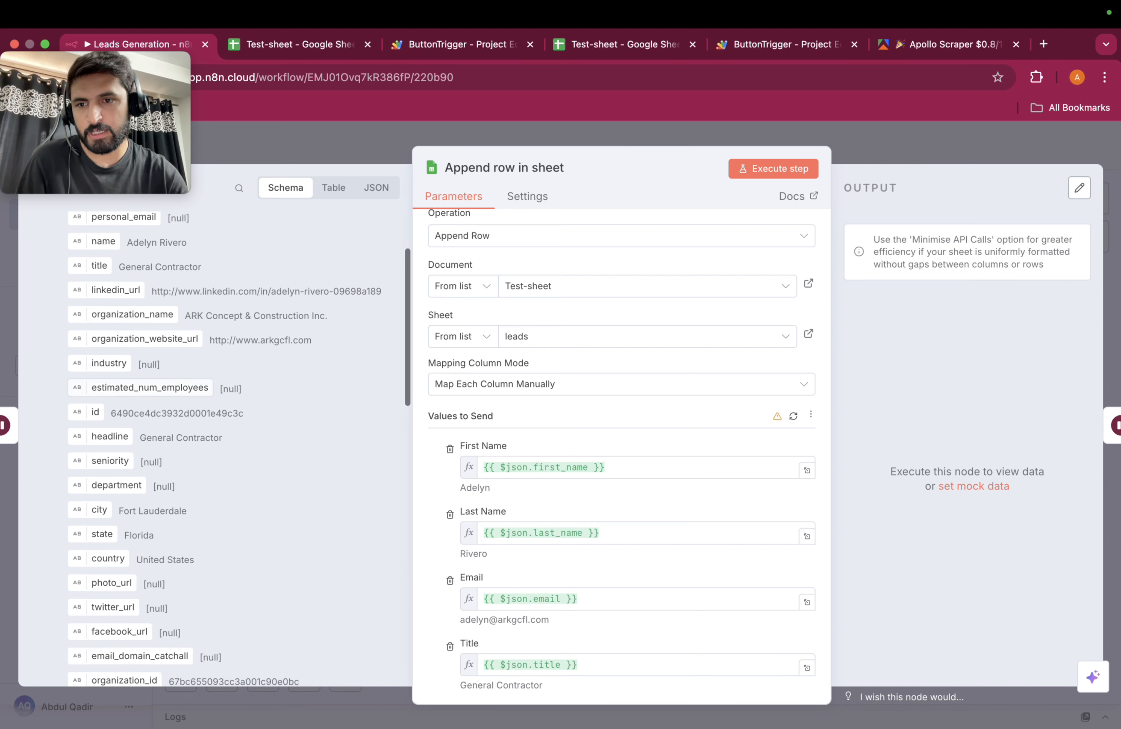
{"action": "scroll", "coordinate": [213, 426], "scroll_direction": "up", "scroll_amount": 5}
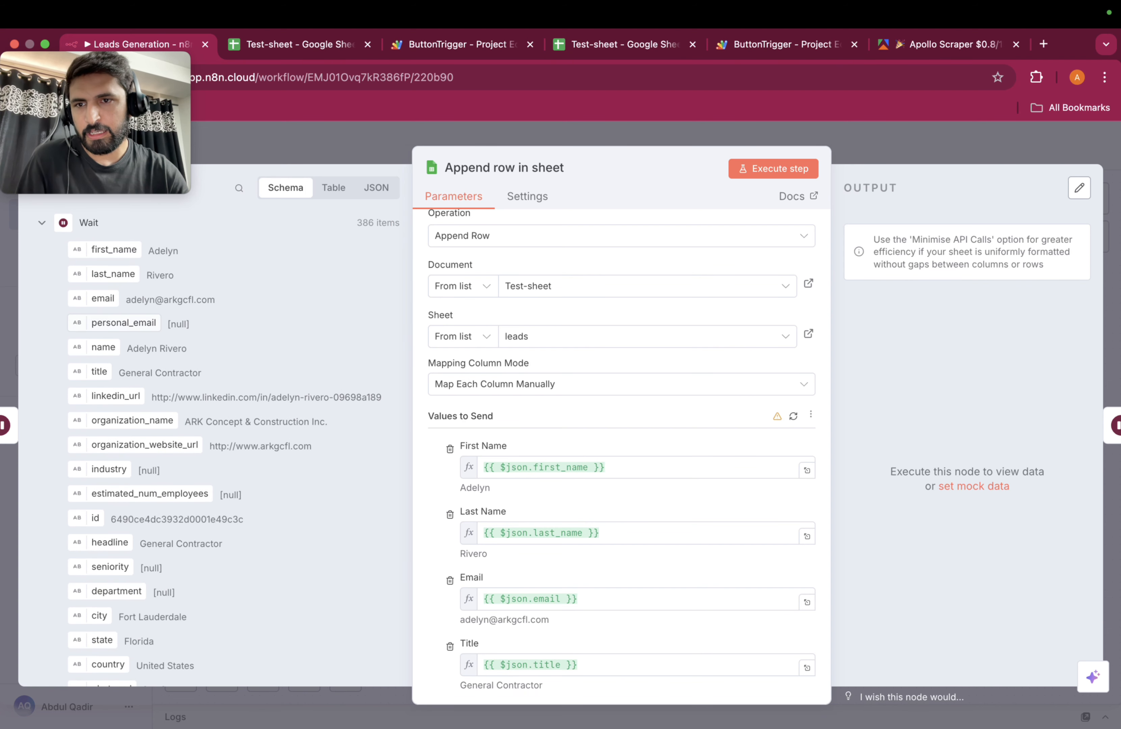
{"action": "scroll", "coordinate": [213, 426], "scroll_direction": "down", "scroll_amount": 3}
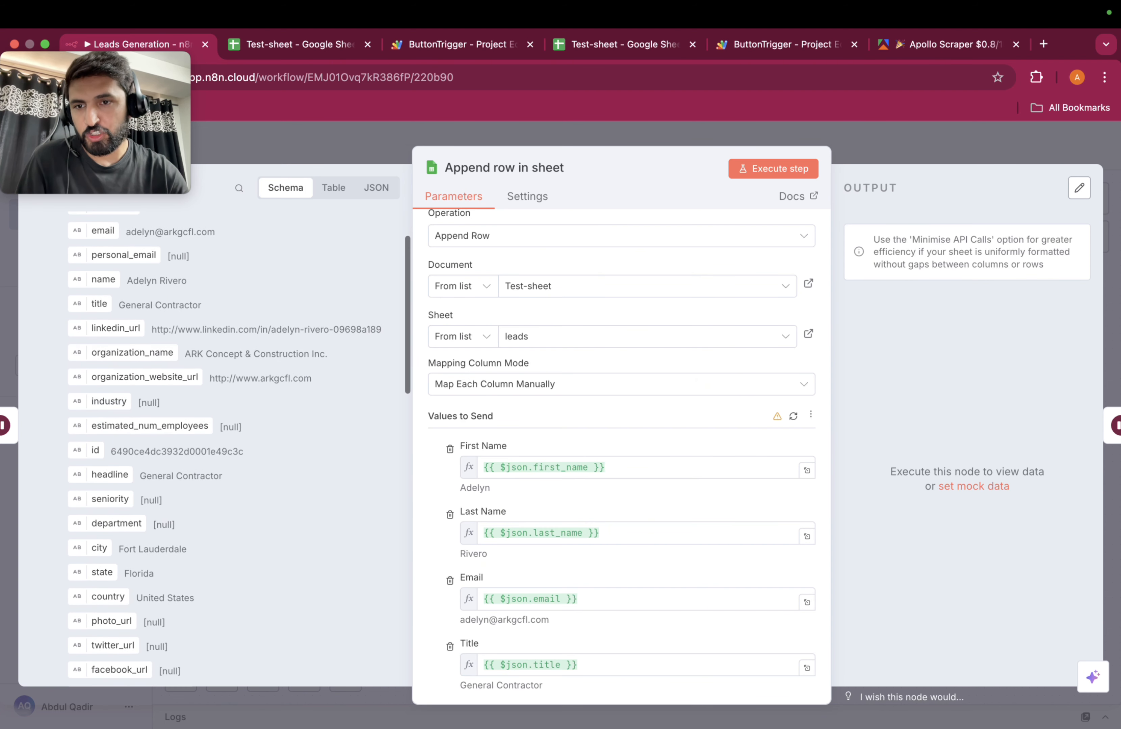
{"action": "scroll", "coordinate": [213, 426], "scroll_direction": "down", "scroll_amount": 15}
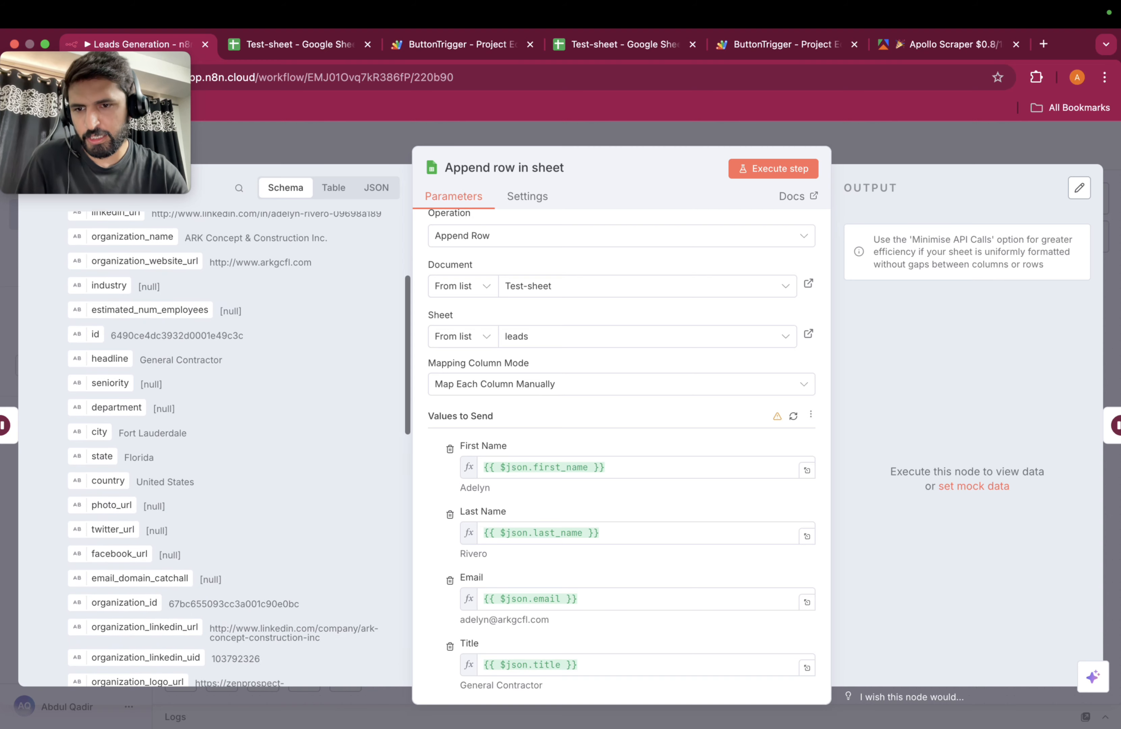
{"action": "scroll", "coordinate": [213, 426], "scroll_direction": "up", "scroll_amount": 10}
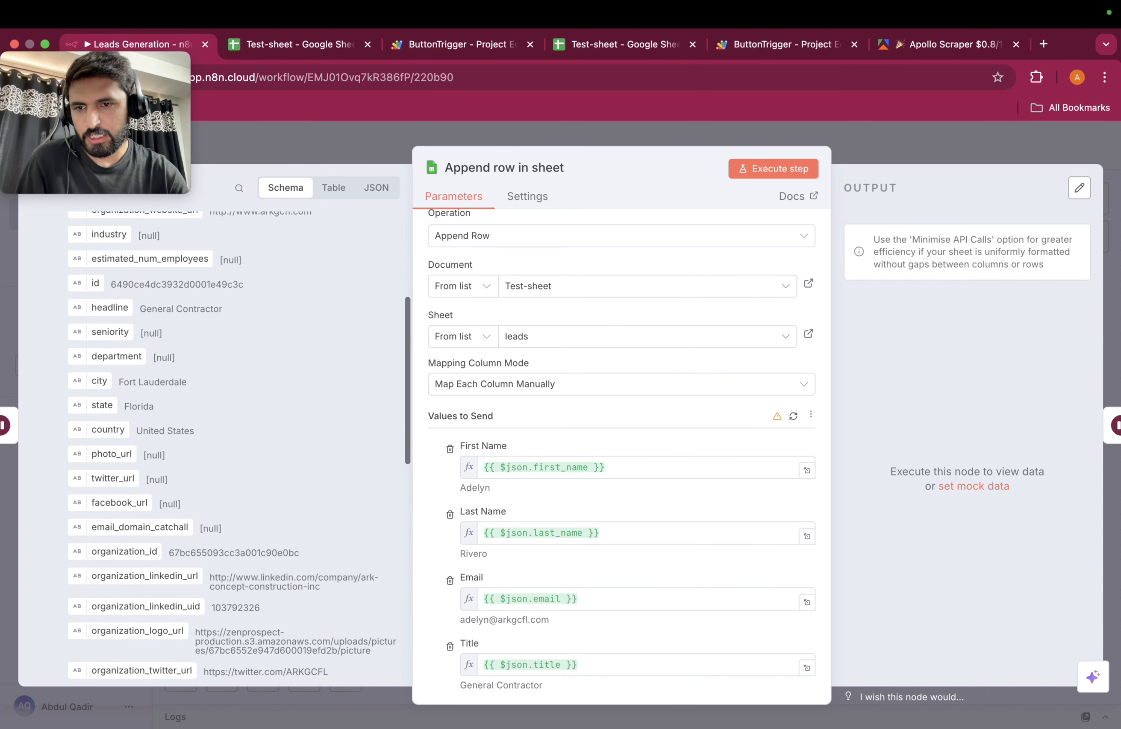
{"action": "scroll", "coordinate": [213, 426], "scroll_direction": "up", "scroll_amount": 1}
{"action": "scroll", "coordinate": [616, 450], "scroll_direction": "down", "scroll_amount": 3}
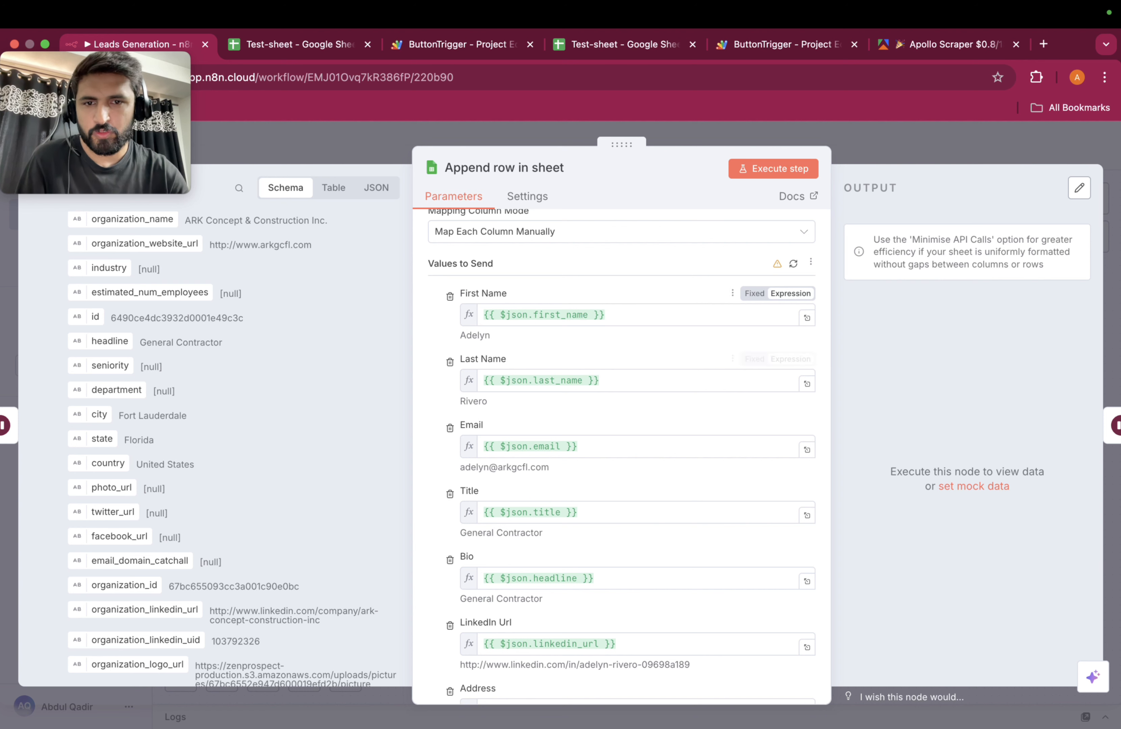
{"action": "scroll", "coordinate": [616, 331], "scroll_direction": "down", "scroll_amount": 2}
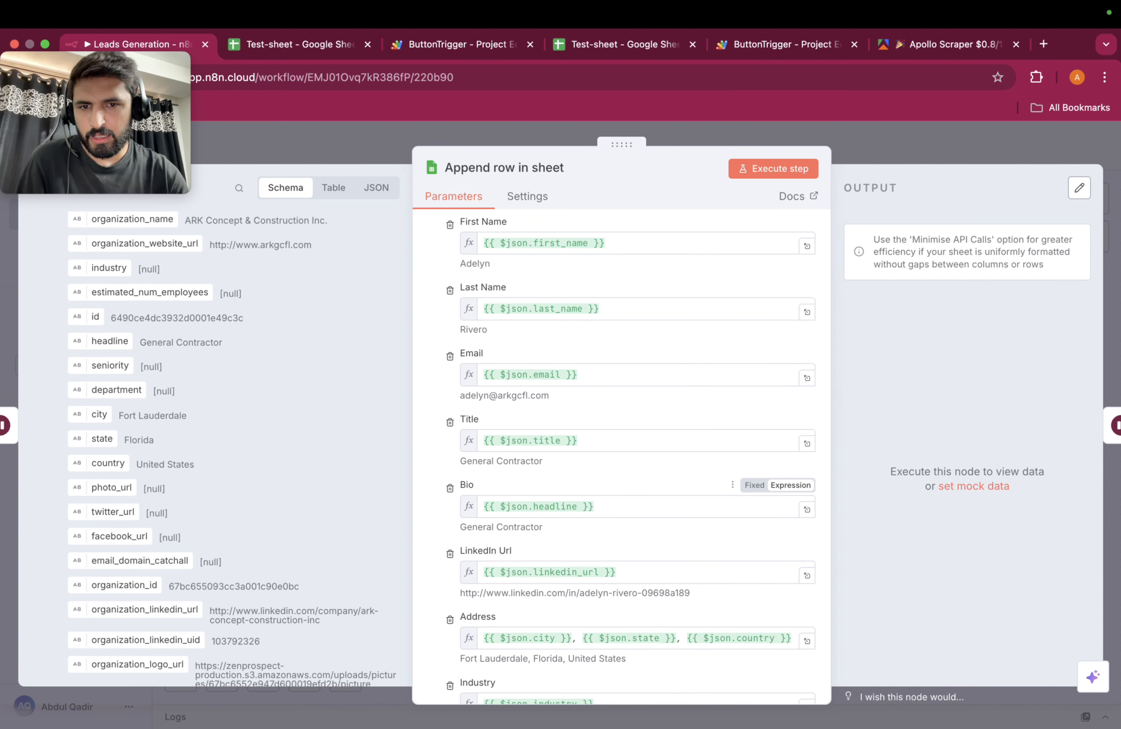
{"action": "scroll", "coordinate": [615, 497], "scroll_direction": "down", "scroll_amount": 3}
{"action": "scroll", "coordinate": [616, 474], "scroll_direction": "down", "scroll_amount": 5}
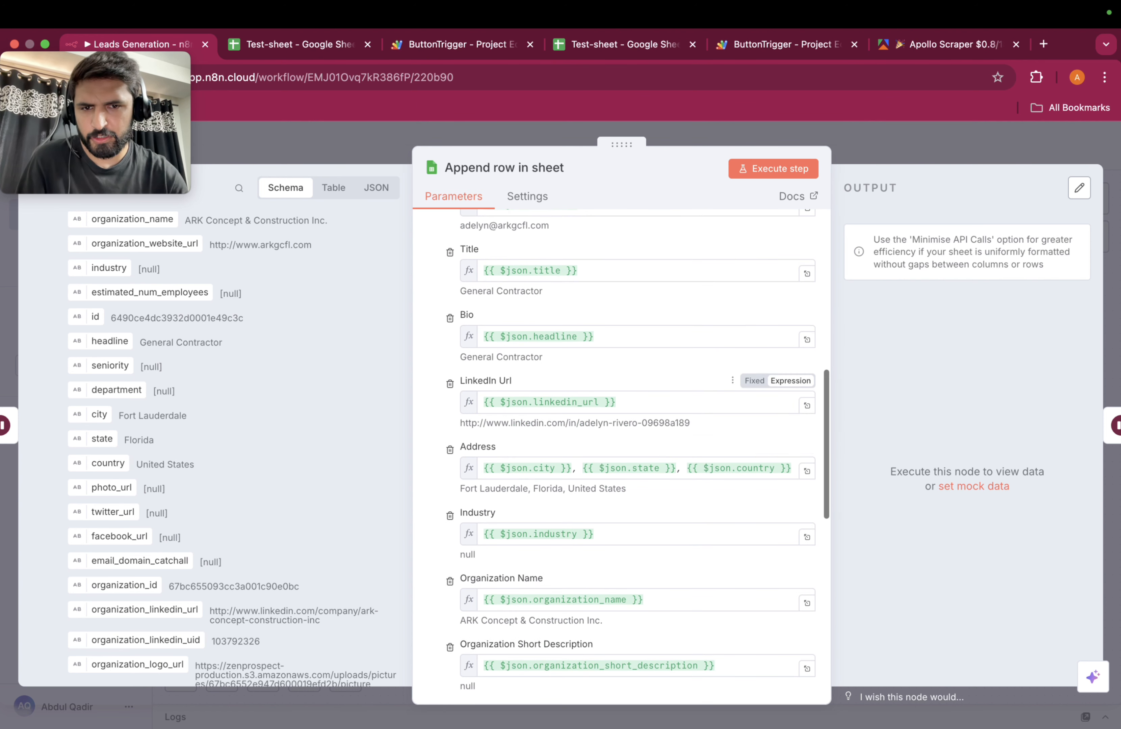
{"action": "scroll", "coordinate": [615, 474], "scroll_direction": "down", "scroll_amount": 2}
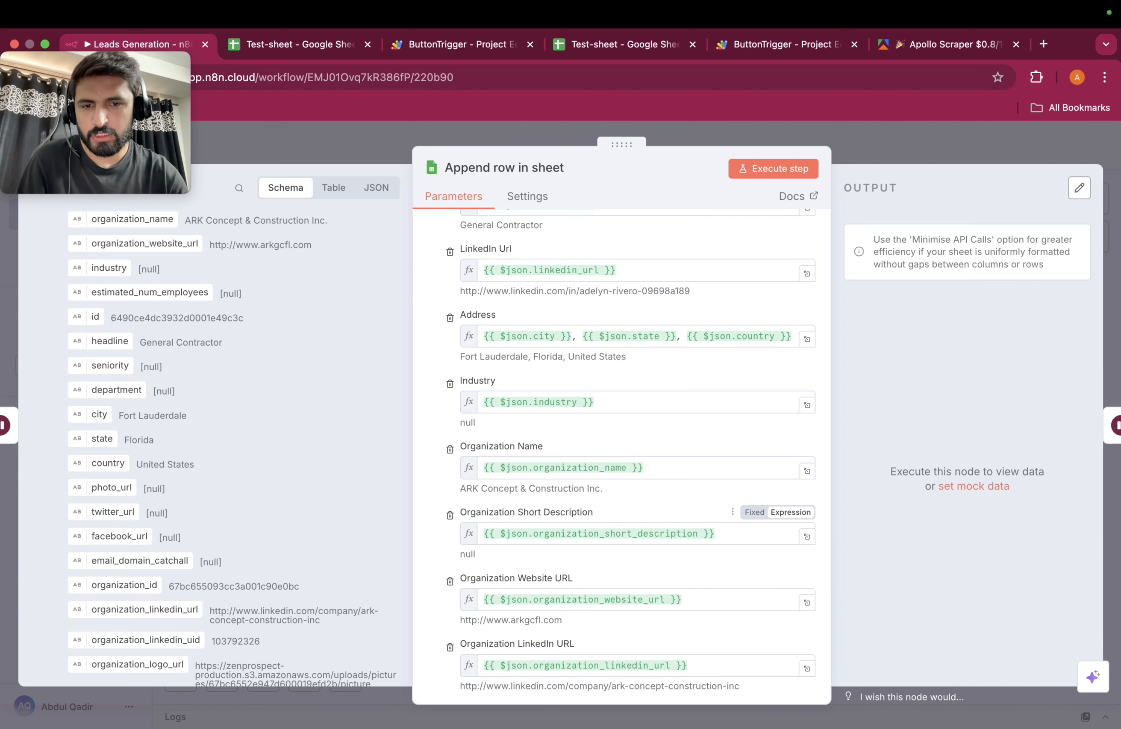
{"action": "scroll", "coordinate": [616, 474], "scroll_direction": "down", "scroll_amount": 4}
{"action": "scroll", "coordinate": [616, 568], "scroll_direction": "down", "scroll_amount": 7}
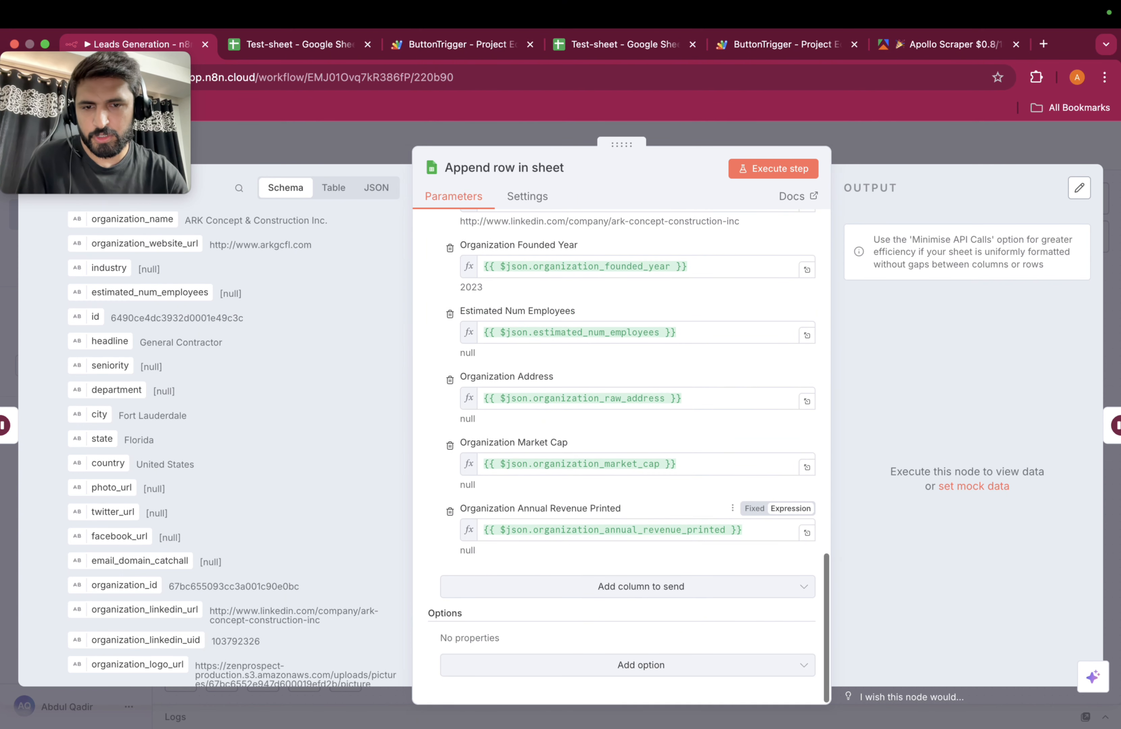
{"action": "scroll", "coordinate": [616, 568], "scroll_direction": "up", "scroll_amount": 11}
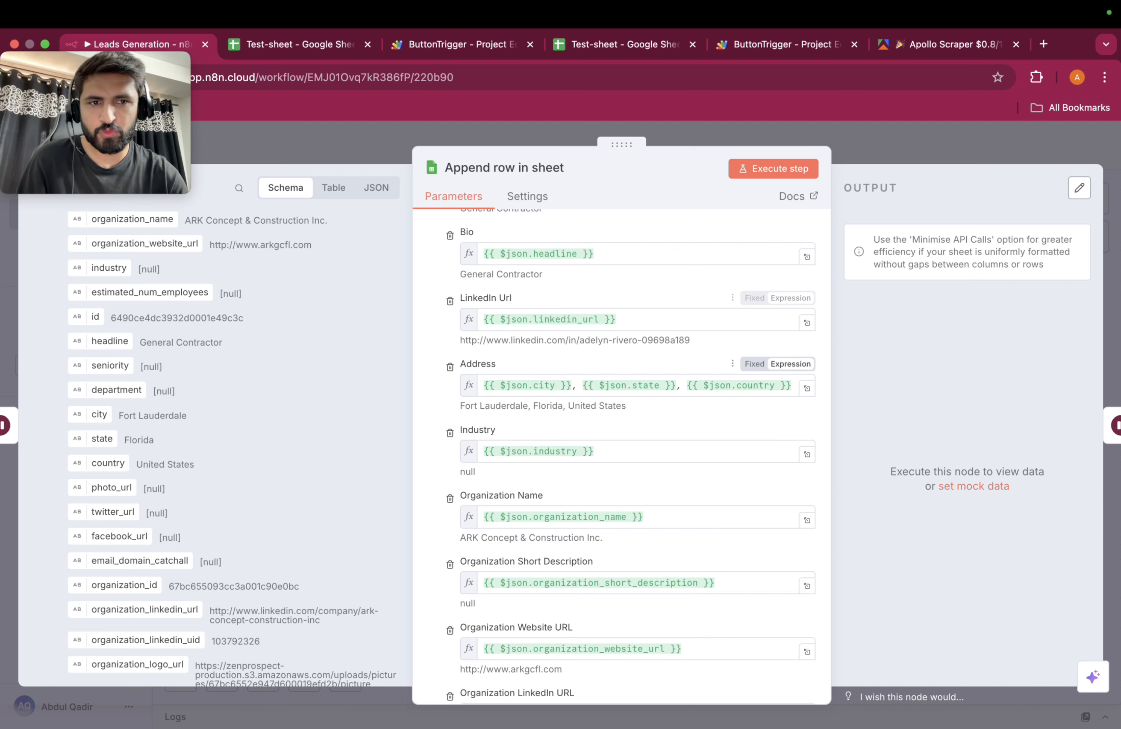
{"action": "scroll", "coordinate": [663, 426], "scroll_direction": "up", "scroll_amount": 10}
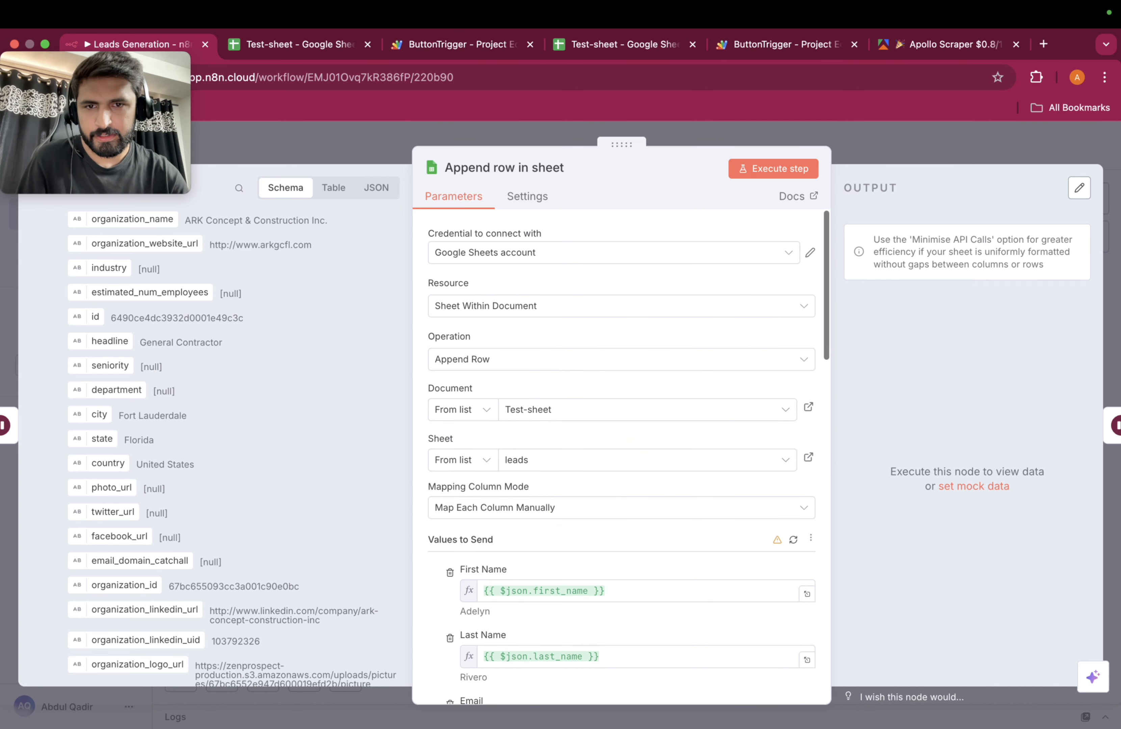
{"action": "scroll", "coordinate": [663, 426], "scroll_direction": "down", "scroll_amount": 1}
Step: Check the leads sheet's column headers in the Test-sheet spreadsheet
{"action": "left_click", "coordinate": [625, 44]}
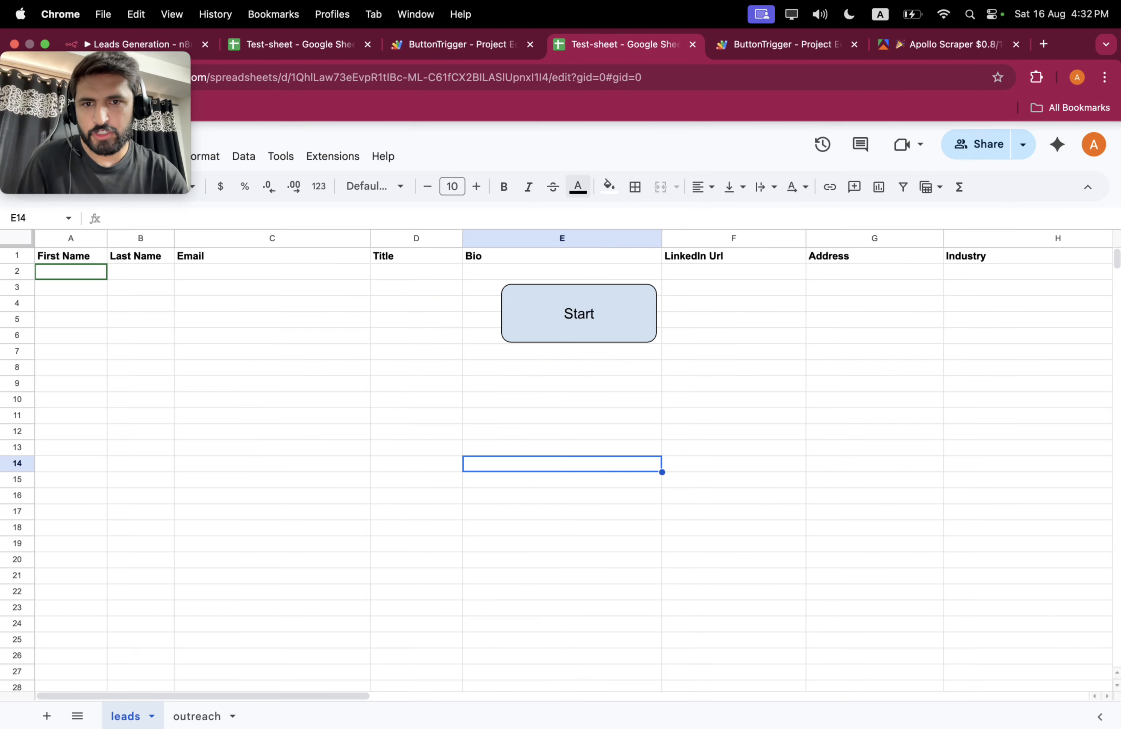
{"action": "scroll", "coordinate": [572, 459], "scroll_direction": "left", "scroll_amount": 1}
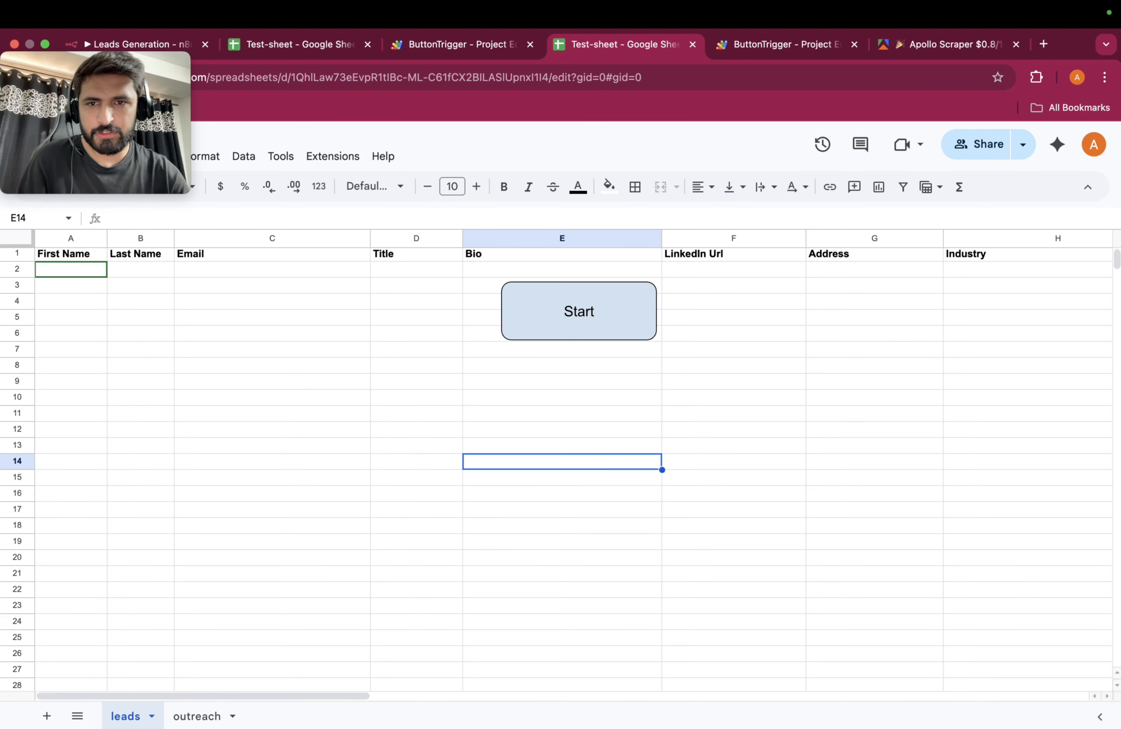
{"action": "scroll", "coordinate": [572, 460], "scroll_direction": "right", "scroll_amount": 10}
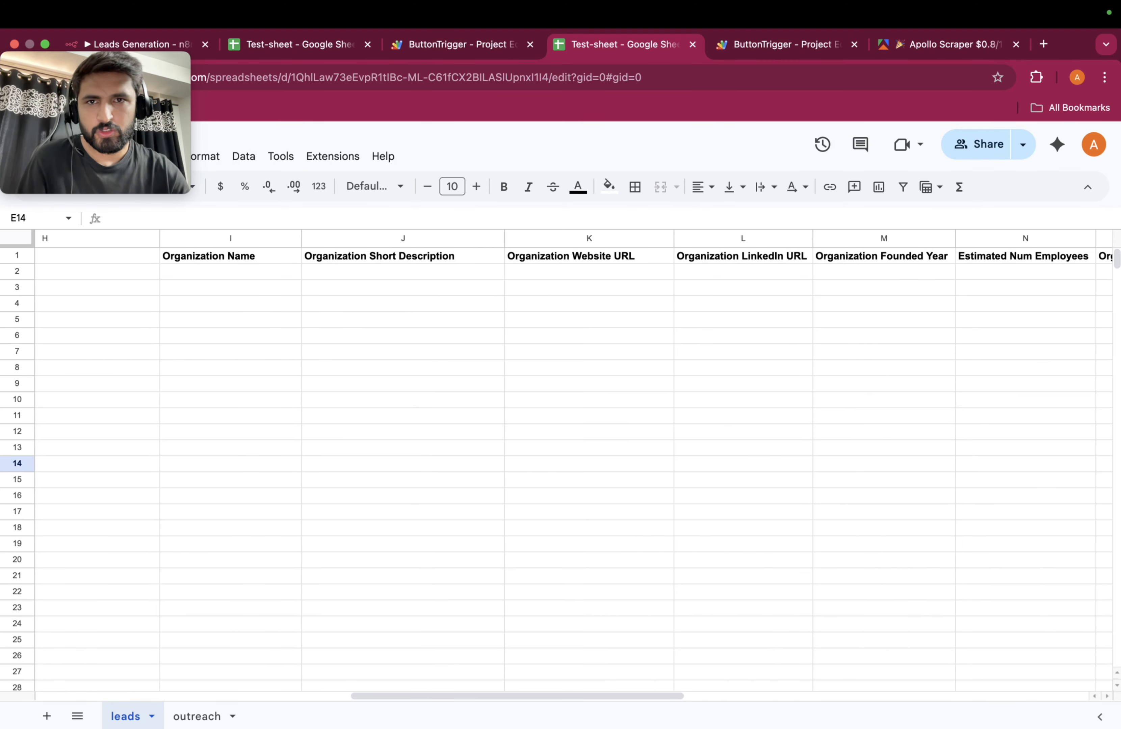
Step: Review the Append row in sheet1 node settings again, then close the node
{"action": "left_click", "coordinate": [138, 44]}
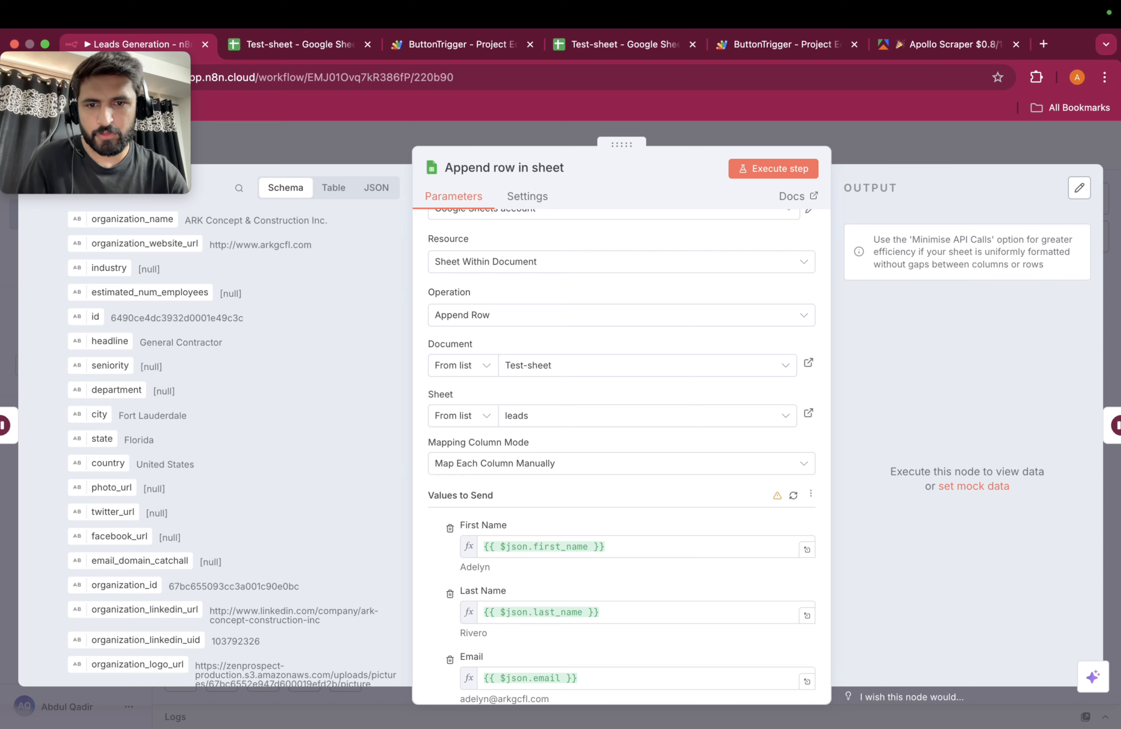
{"action": "scroll", "coordinate": [620, 535], "scroll_direction": "down", "scroll_amount": 3}
{"action": "scroll", "coordinate": [620, 455], "scroll_direction": "up", "scroll_amount": 3}
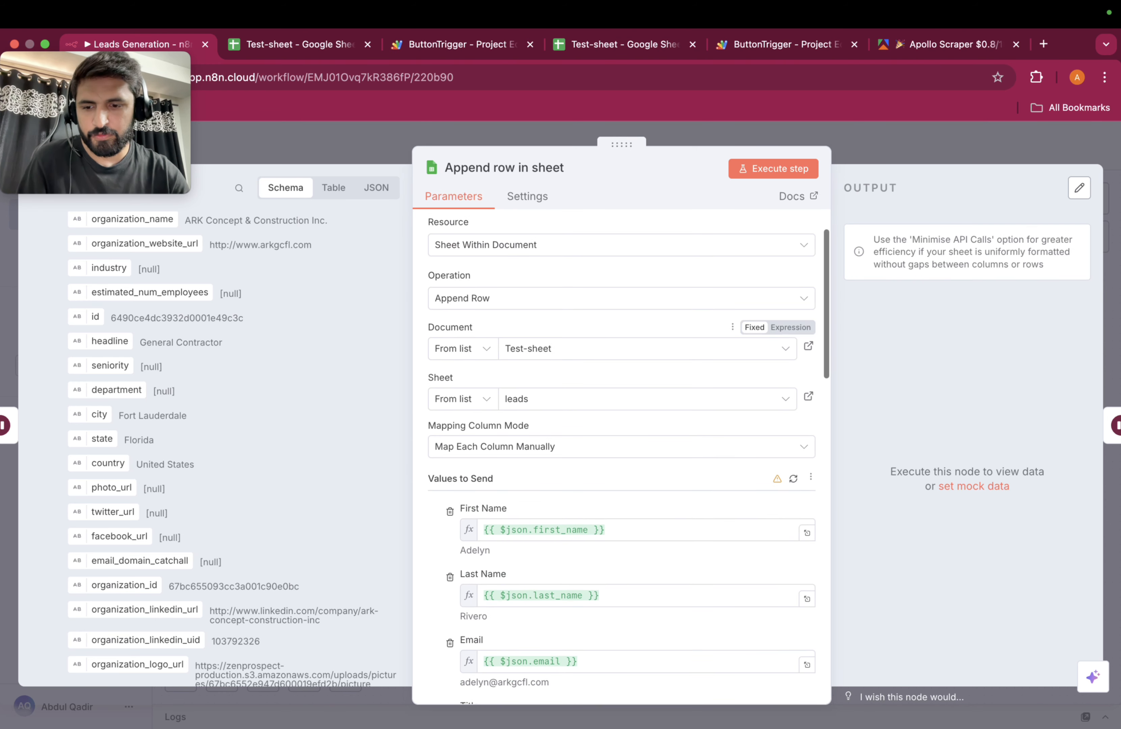
{"action": "key", "text": "Escape"}
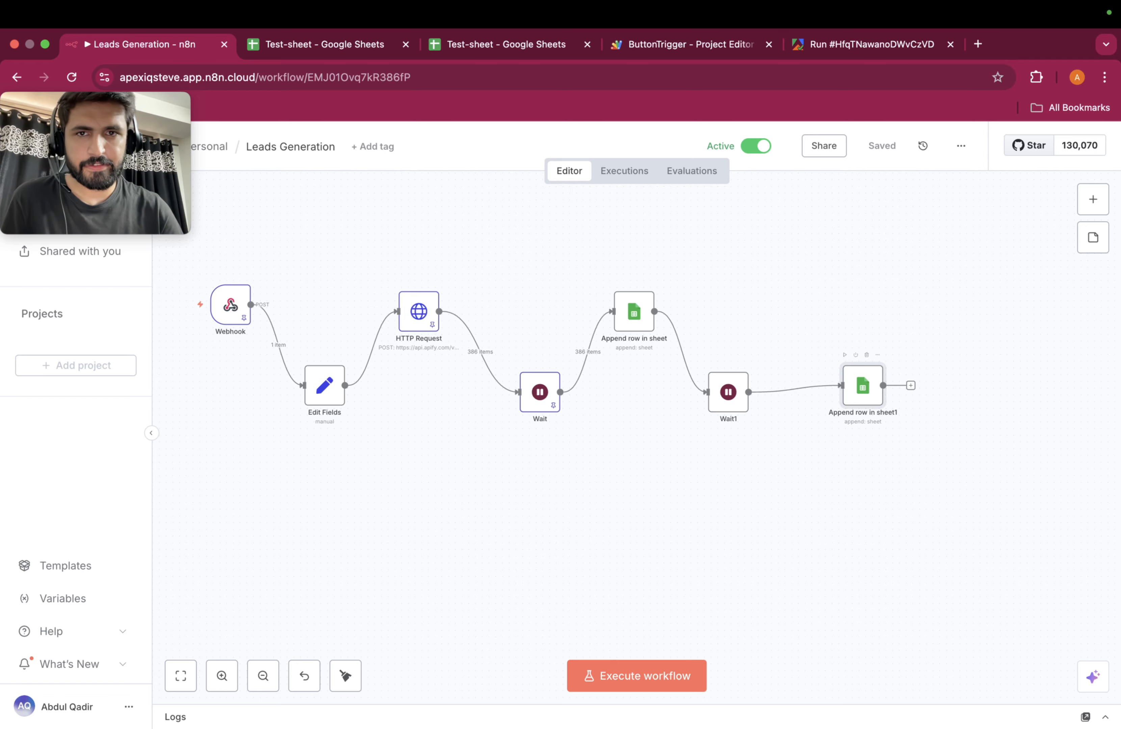
{"action": "left_click", "coordinate": [332, 44]}
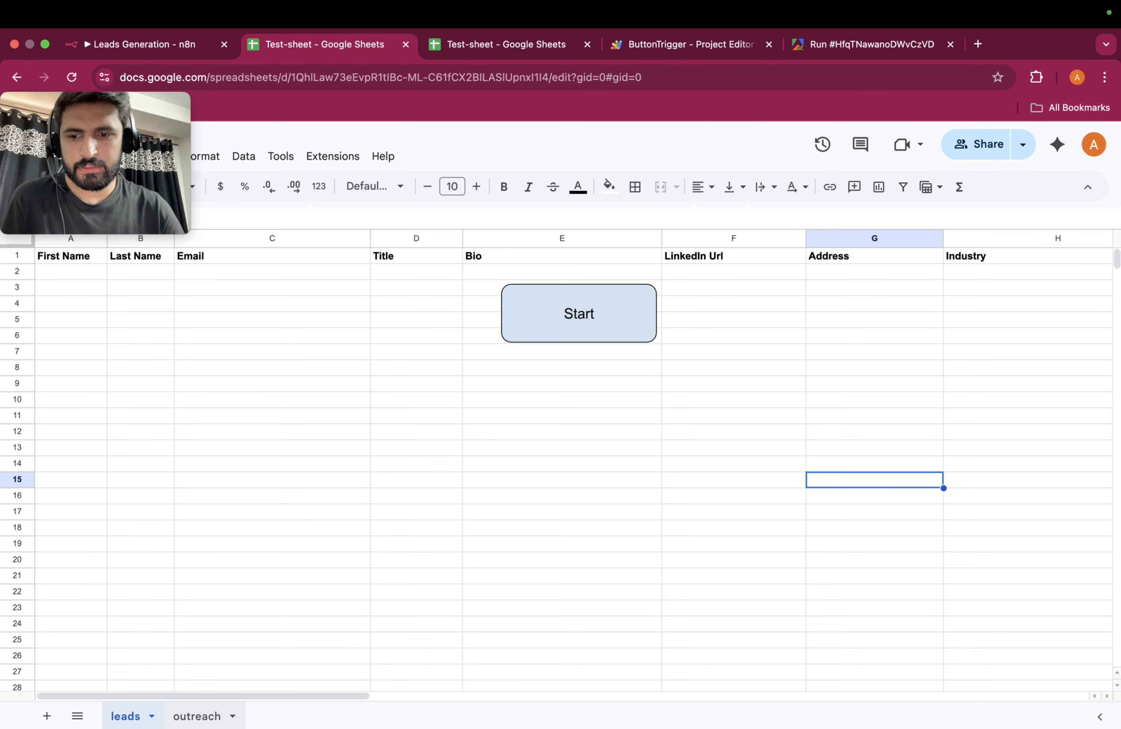
{"action": "left_click", "coordinate": [197, 716]}
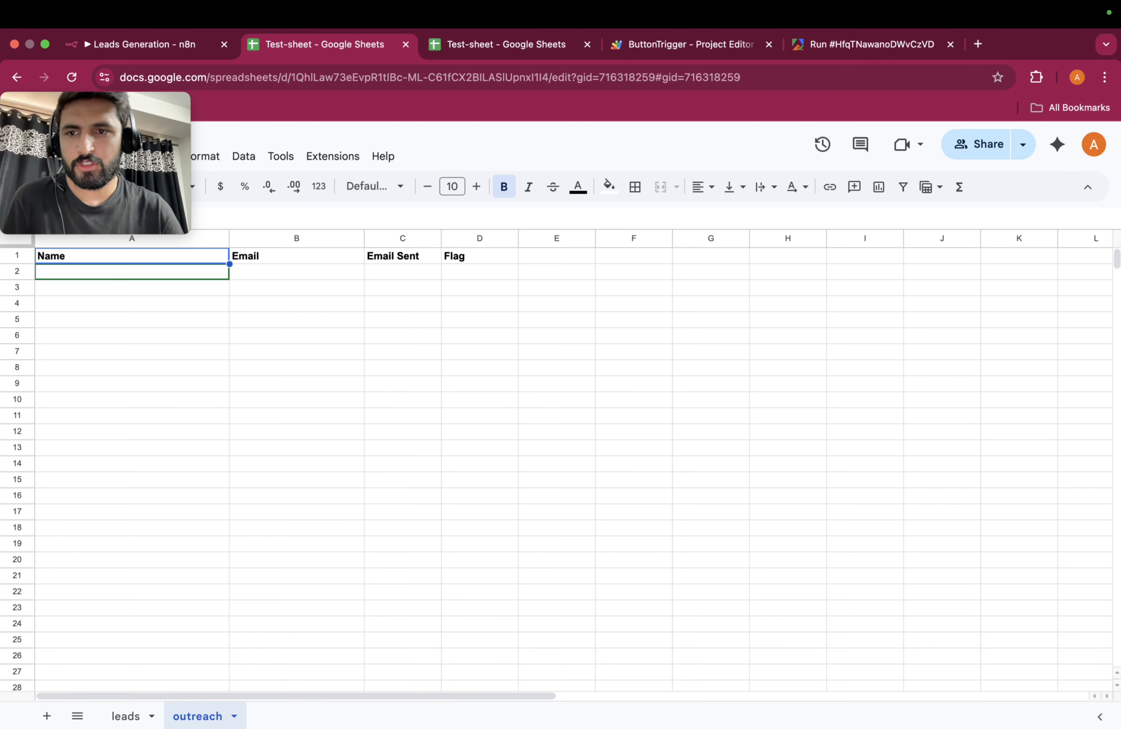
{"action": "left_click", "coordinate": [125, 716]}
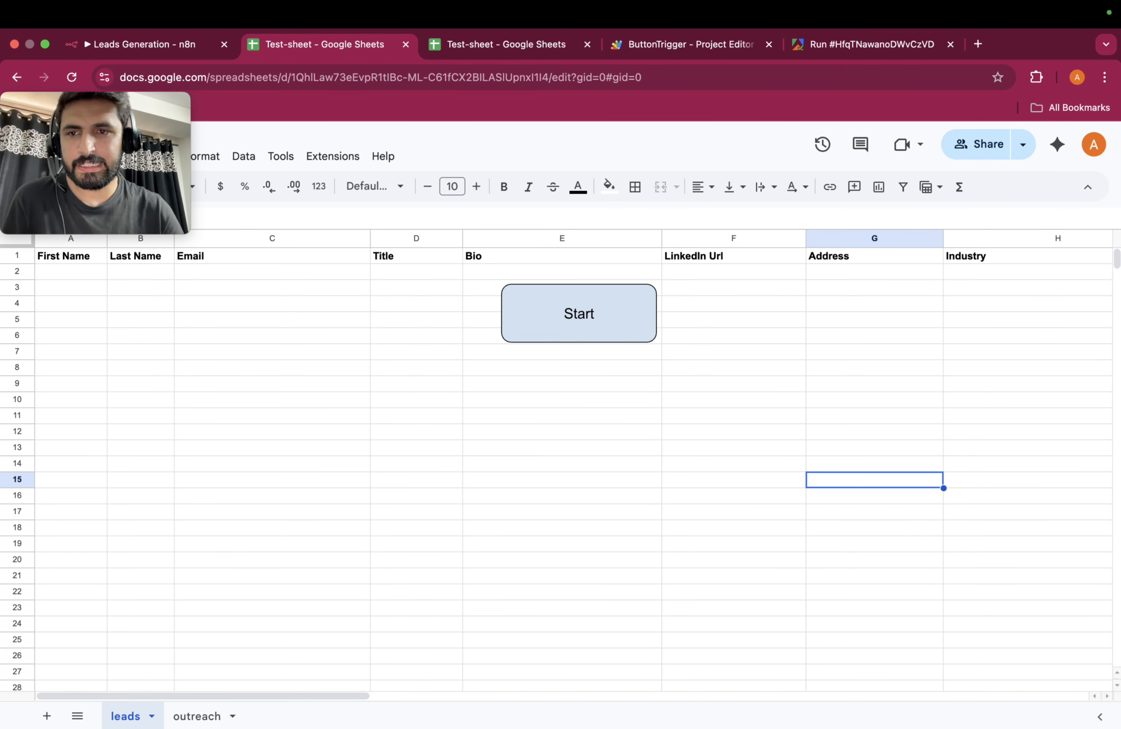
{"action": "left_click", "coordinate": [142, 43]}
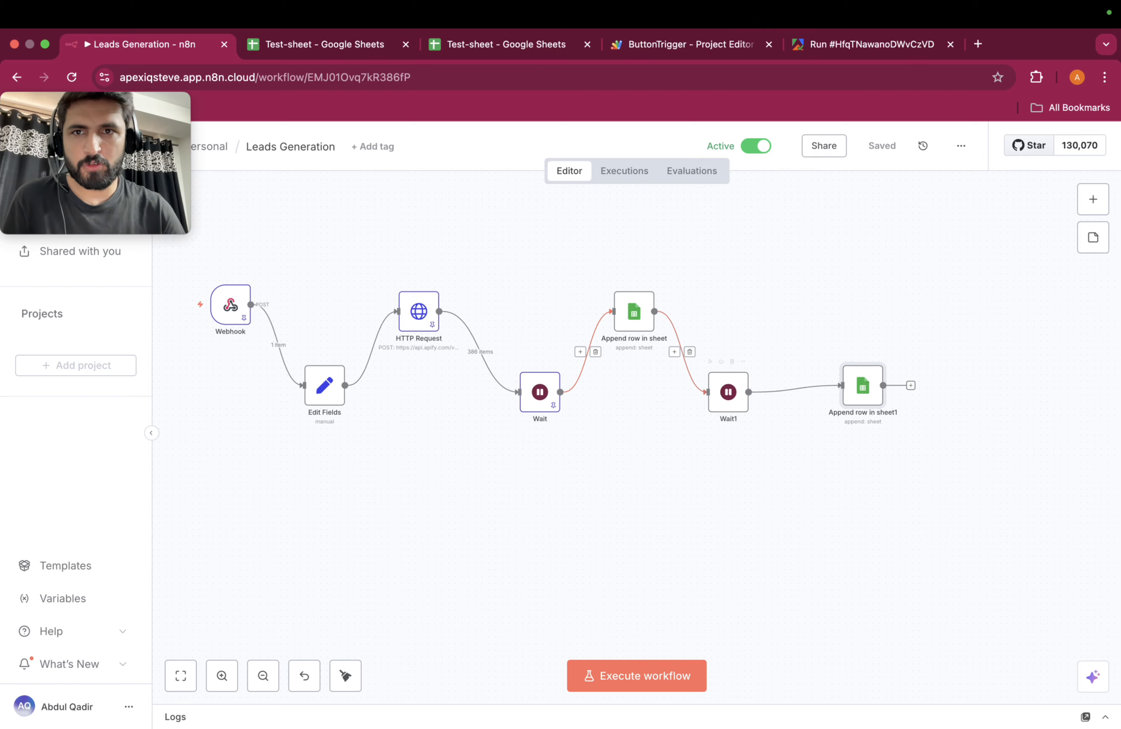
Step: Start the lead-generation run from the sheet's Start button, confirm success, and check n8n Executions
{"action": "left_click", "coordinate": [315, 44]}
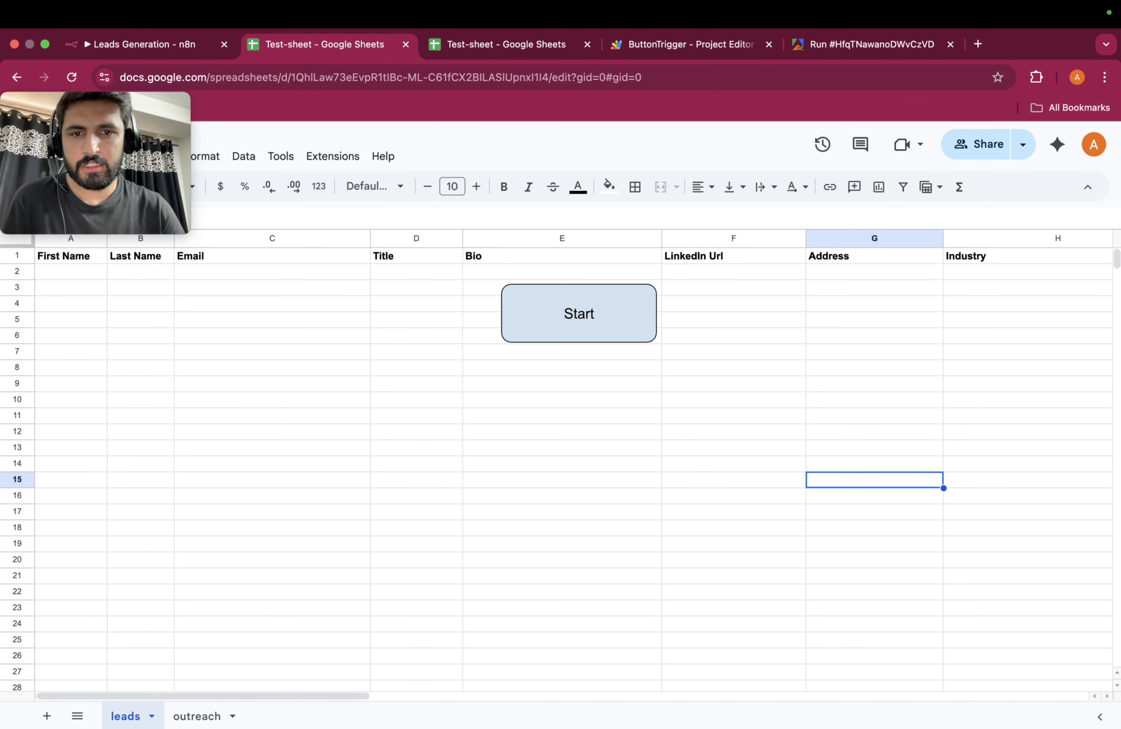
{"action": "left_click", "coordinate": [578, 314]}
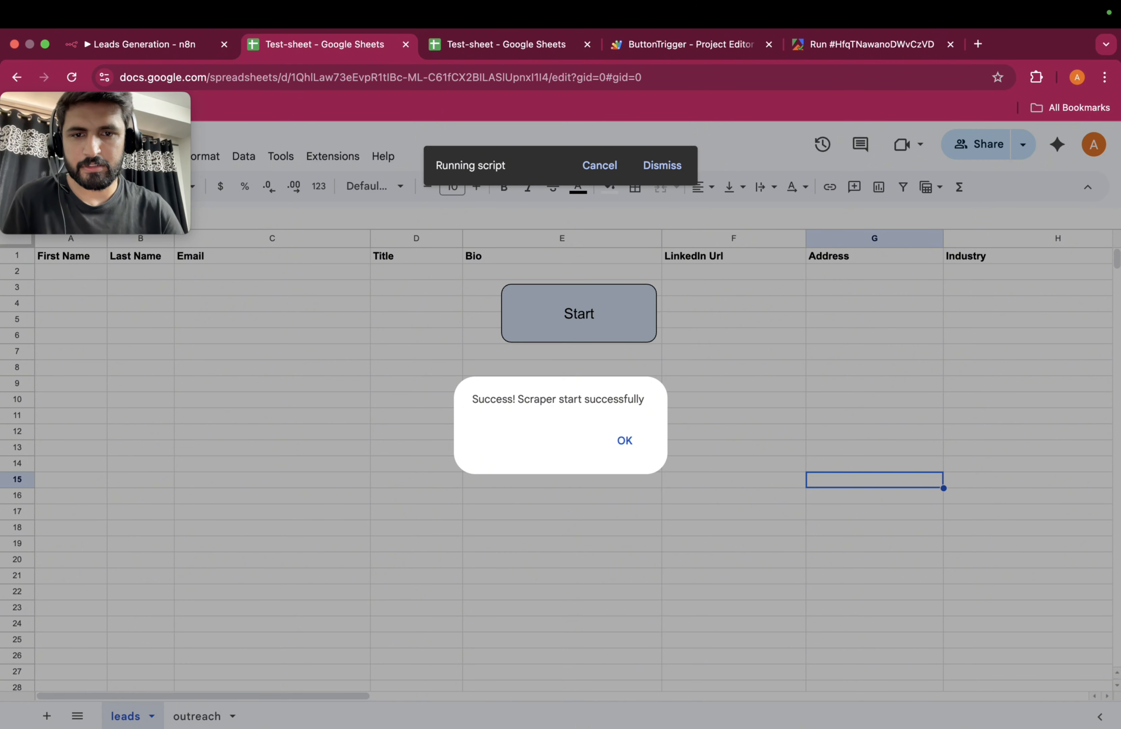
{"action": "left_click", "coordinate": [624, 441]}
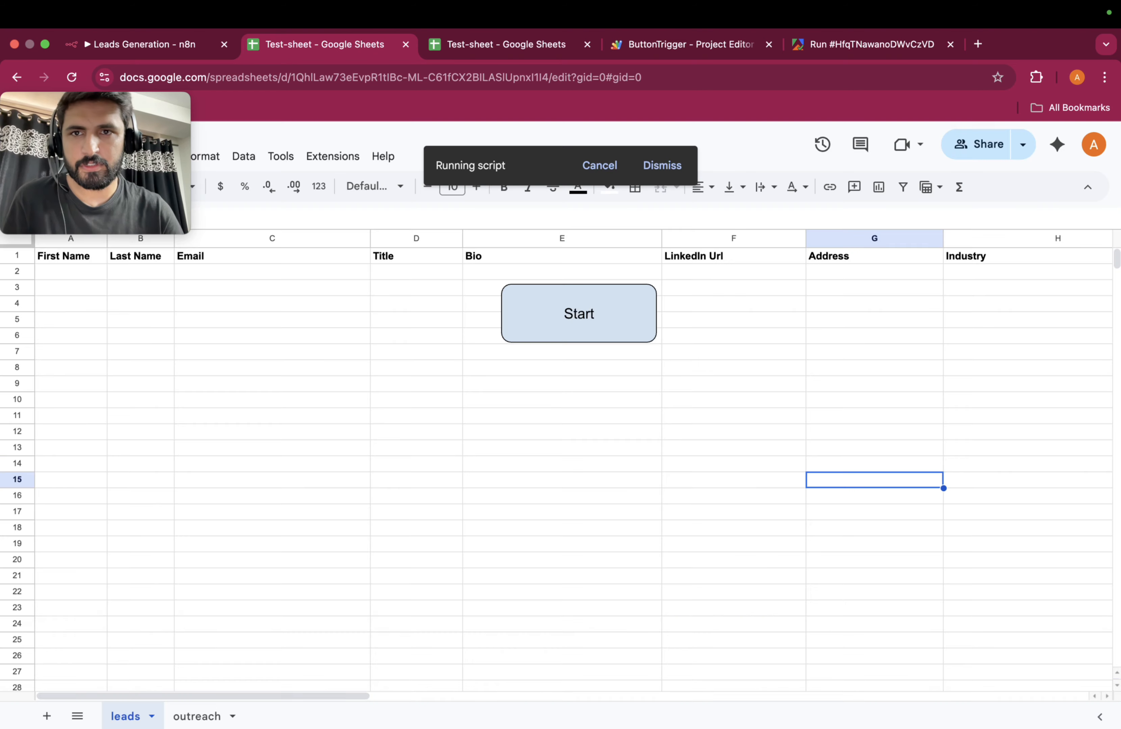
{"action": "left_click", "coordinate": [142, 44]}
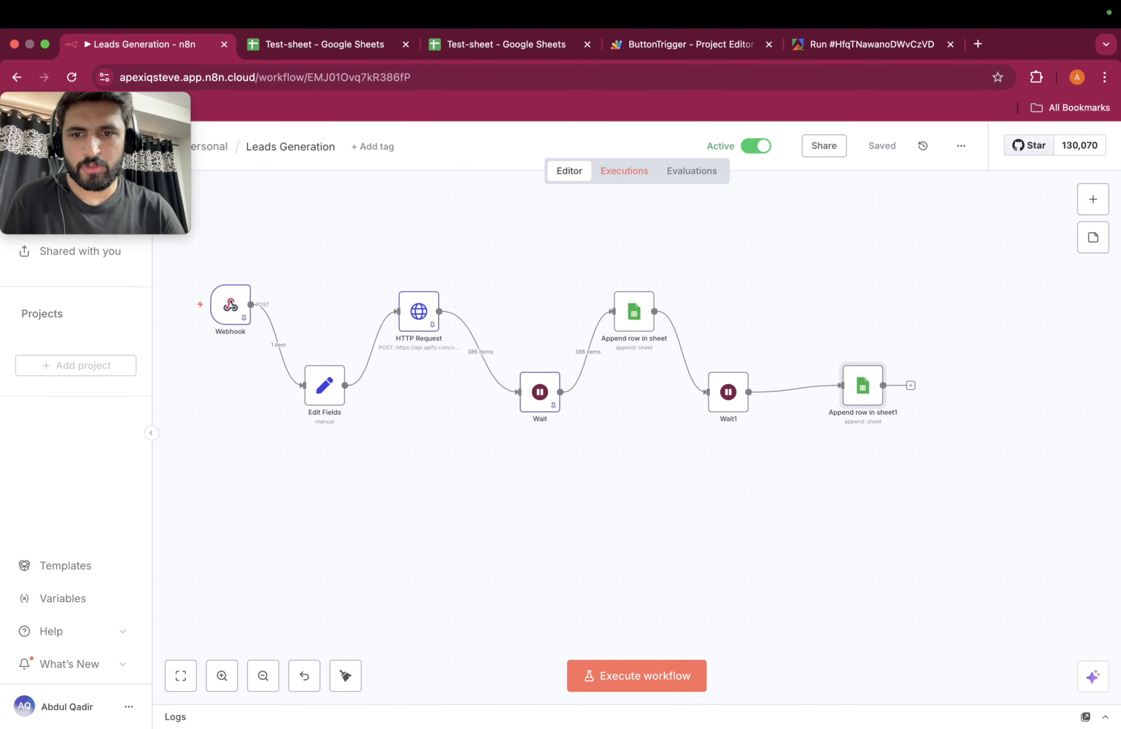
{"action": "left_click", "coordinate": [624, 170]}
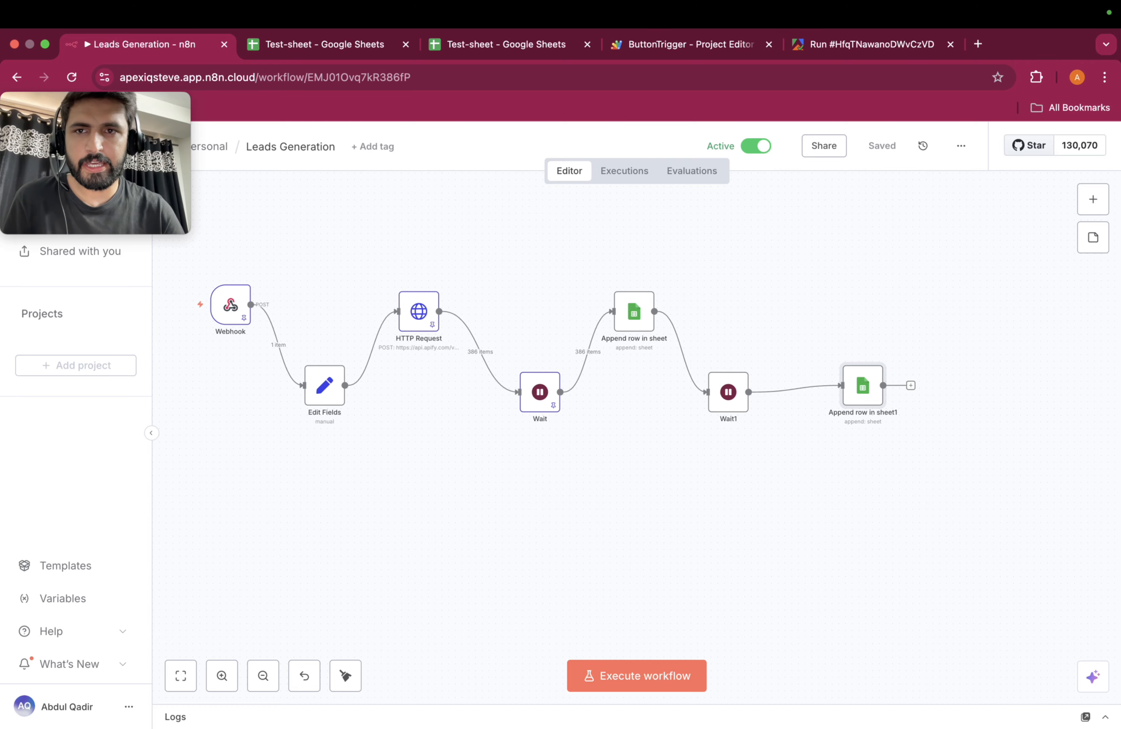
{"action": "left_click", "coordinate": [316, 44]}
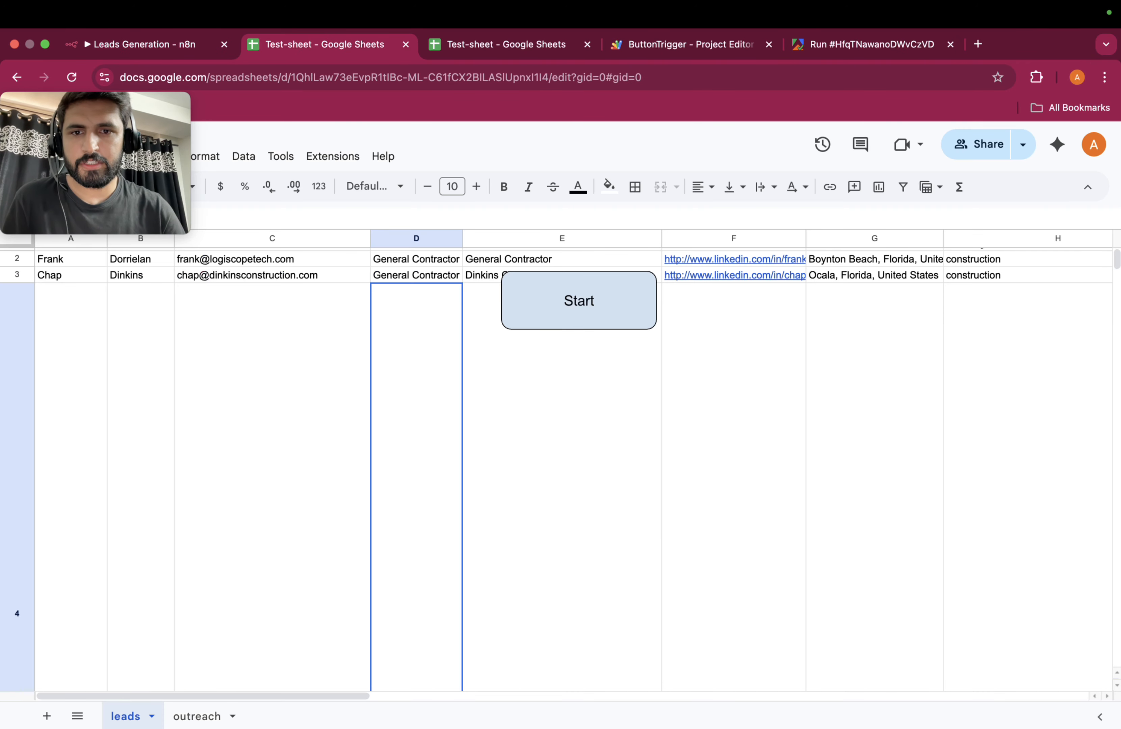
{"action": "scroll", "coordinate": [568, 468], "scroll_direction": "down", "scroll_amount": 2}
{"action": "left_click", "coordinate": [563, 426]}
{"action": "scroll", "coordinate": [563, 426], "scroll_direction": "down", "scroll_amount": 16}
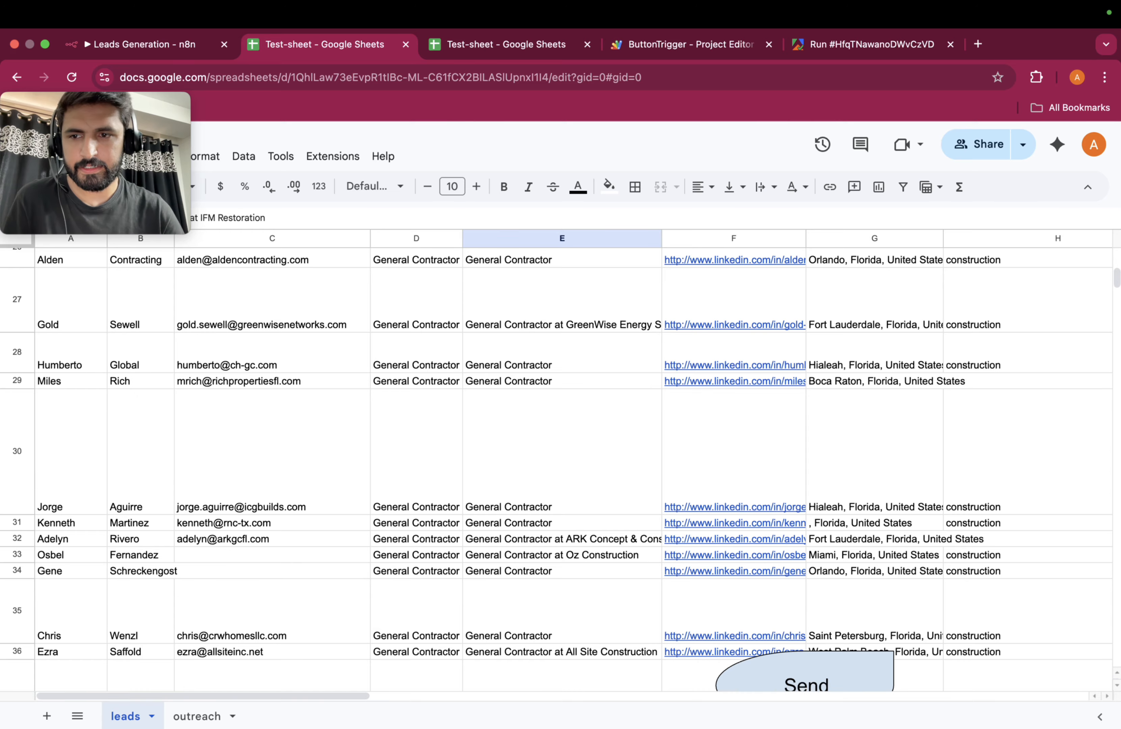
{"action": "scroll", "coordinate": [563, 426], "scroll_direction": "down", "scroll_amount": 12}
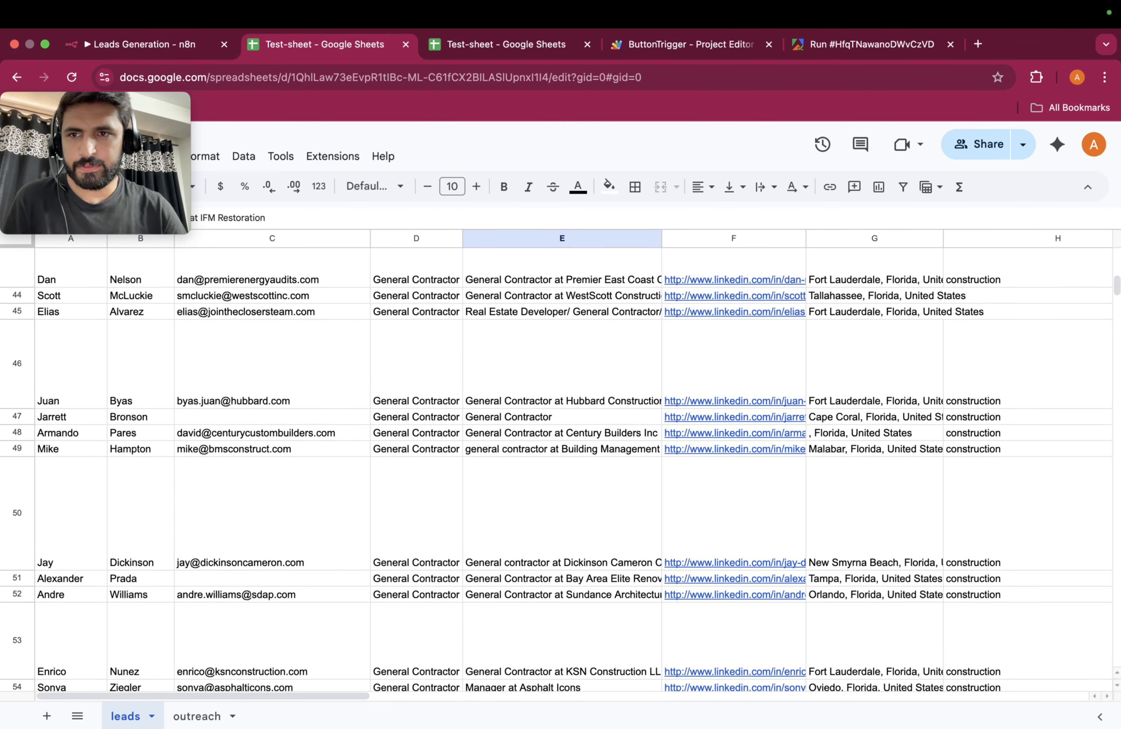
{"action": "scroll", "coordinate": [563, 426], "scroll_direction": "down", "scroll_amount": 15}
{"action": "scroll", "coordinate": [563, 426], "scroll_direction": "up", "scroll_amount": 20}
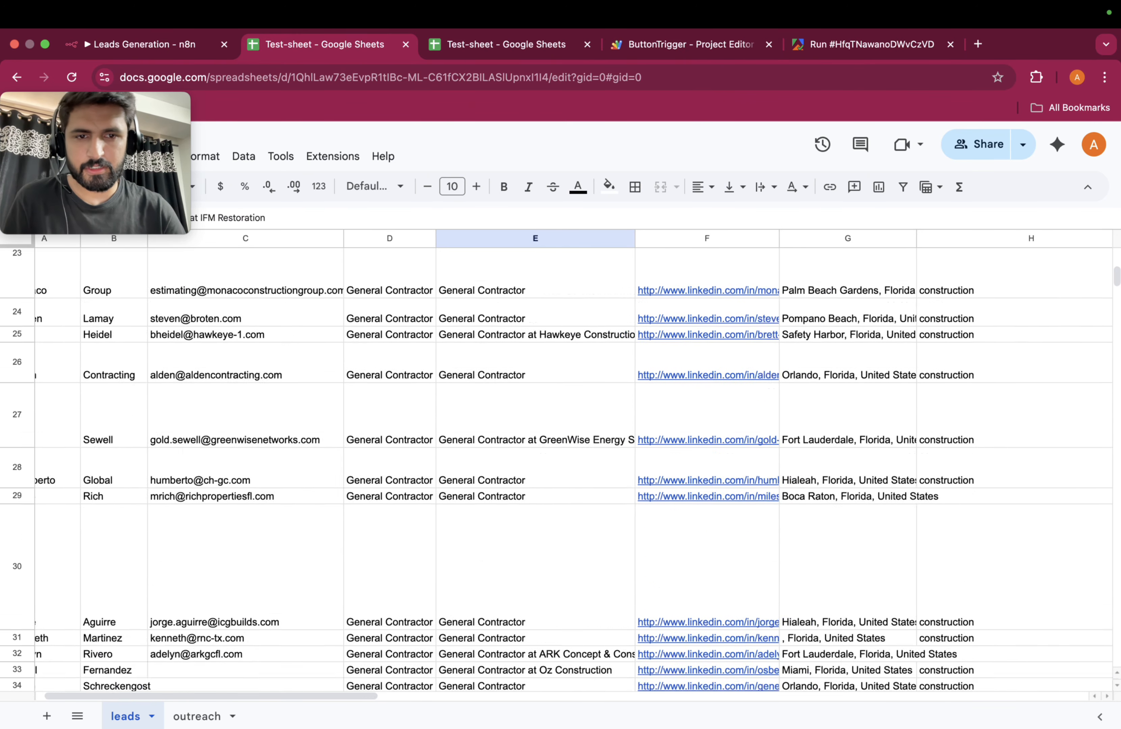